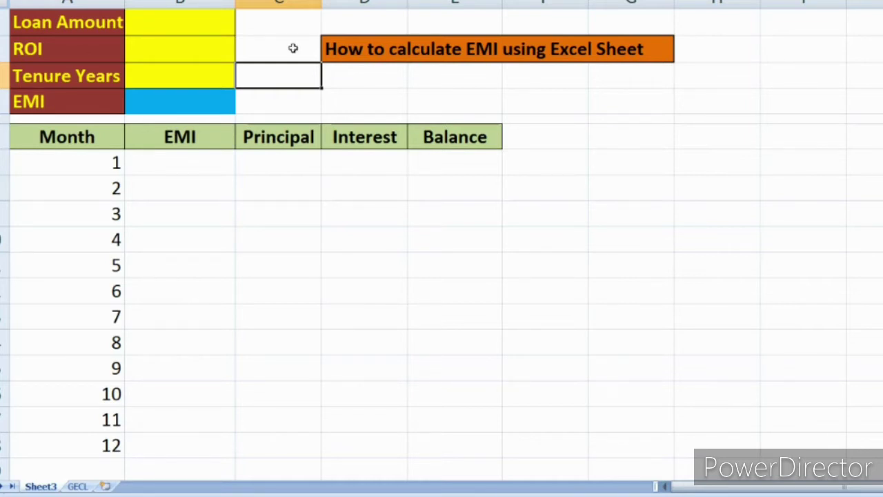
Enter the loan inputs: Loan Amount 100000, ROI 12 and Tenure Years 5
{"action": "left_click", "coordinate": [195, 24]}
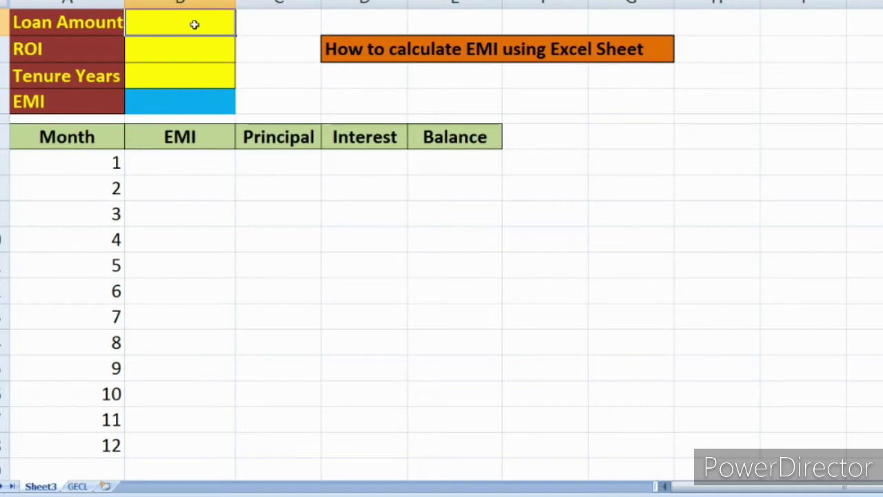
{"action": "type", "text": "10000"}
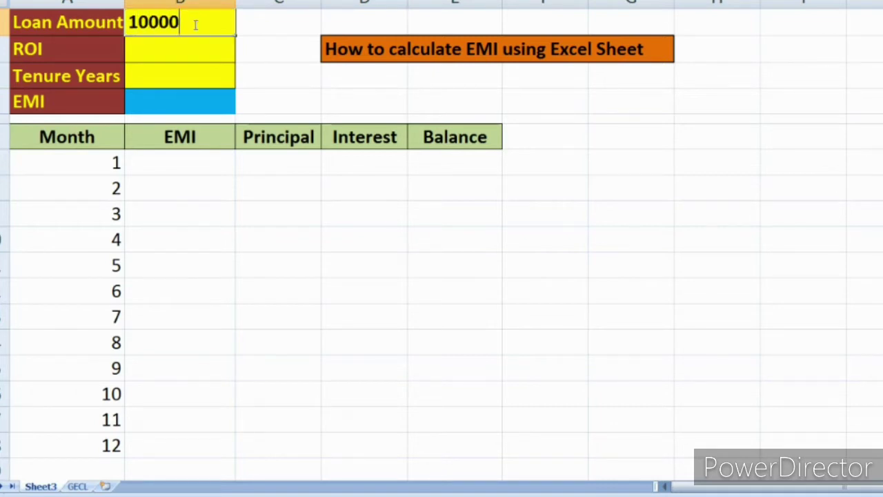
{"action": "type", "text": "0"}
{"action": "key", "text": "Return"}
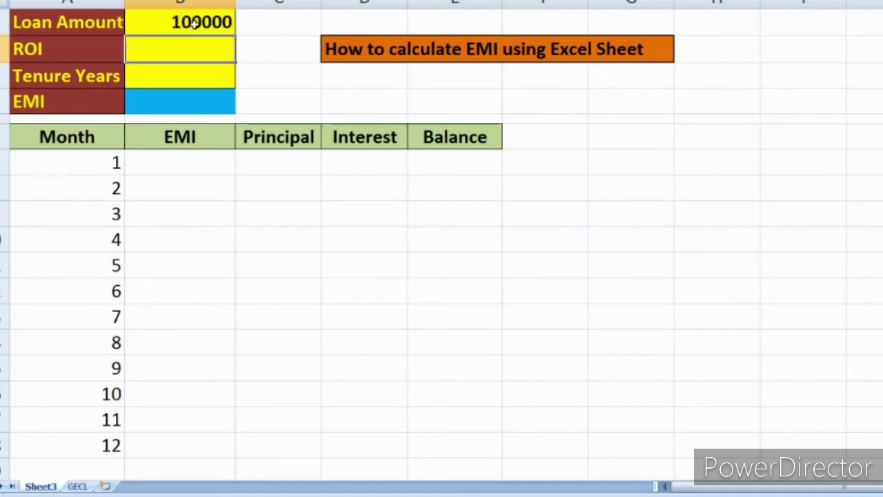
{"action": "type", "text": "12"}
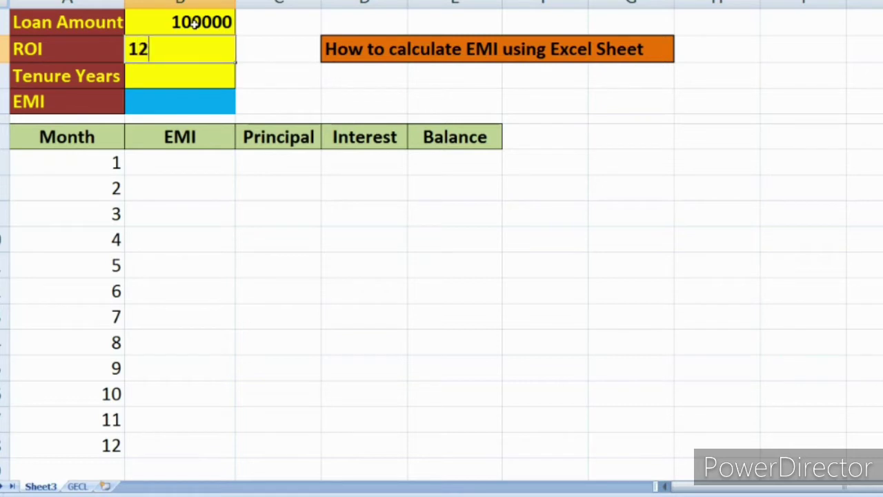
{"action": "key", "text": "Return"}
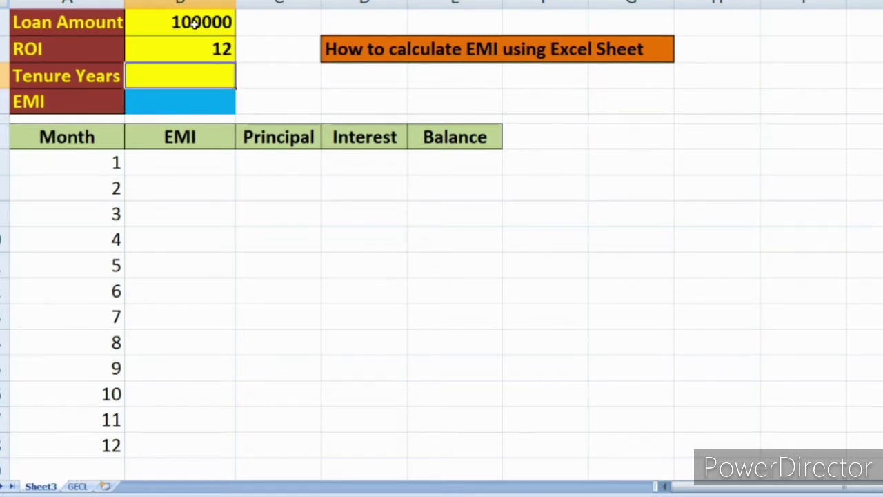
{"action": "type", "text": "5"}
{"action": "key", "text": "Return"}
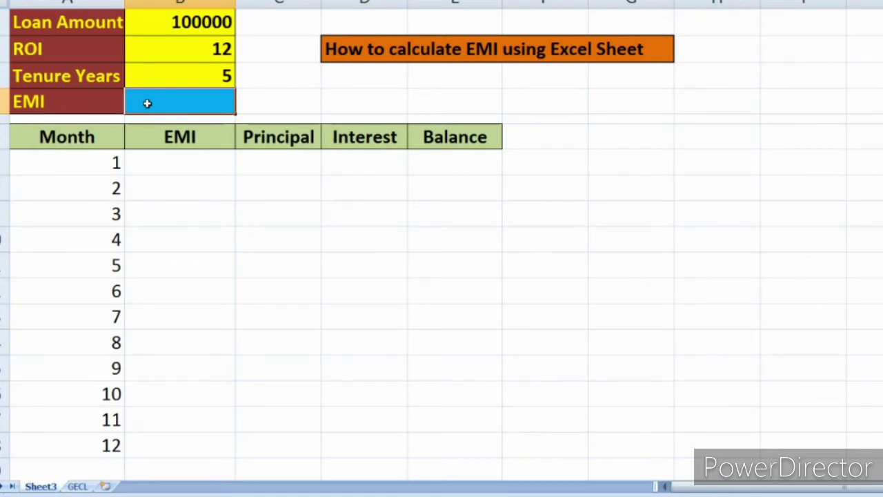
Calculate the loan's EMI in the blue EMI cell with the formula =PMT(0.12/12,5*12,B1)
{"action": "type", "text": "=pmt"}
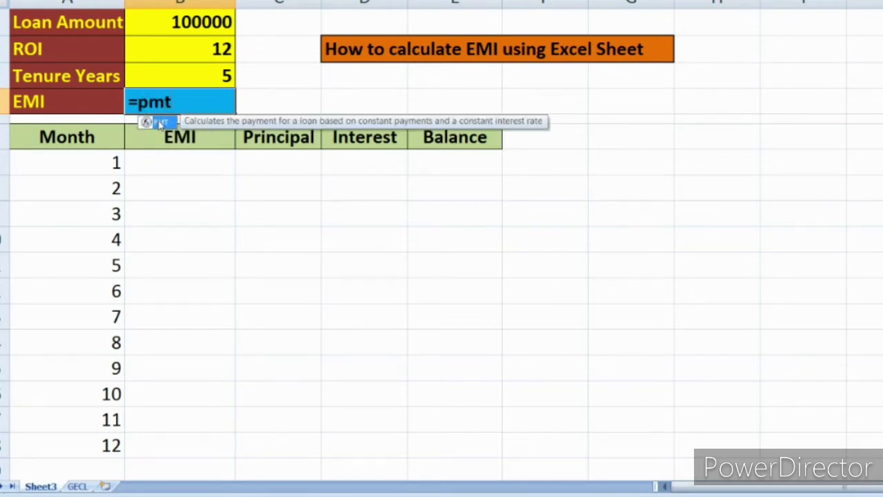
{"action": "double_click", "coordinate": [160, 123]}
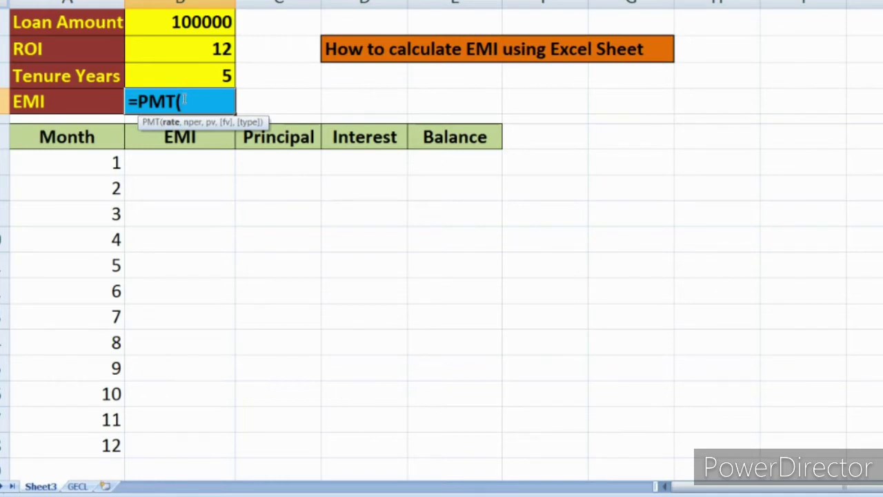
{"action": "type", "text": "0.12/12"}
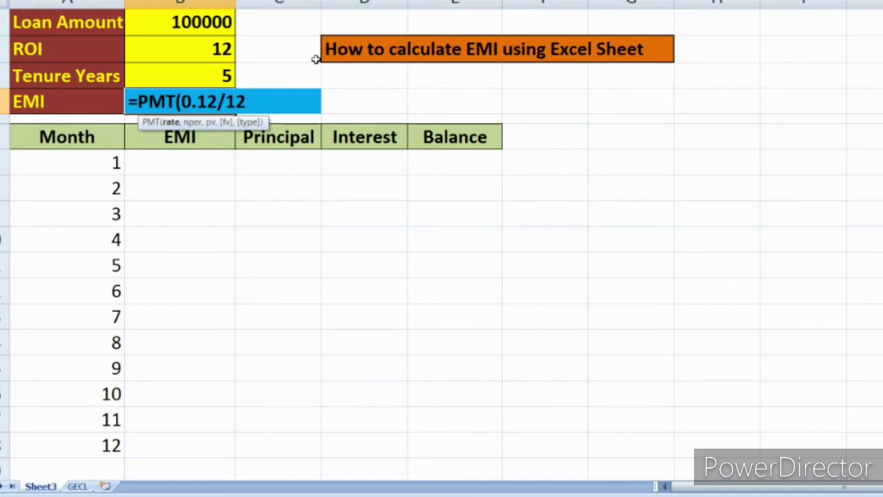
{"action": "type", "text": ","}
{"action": "type", "text": "5*12"}
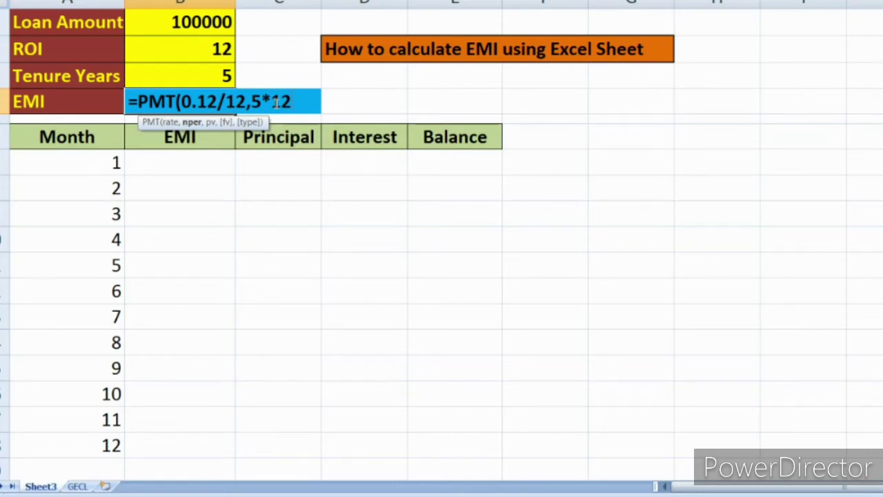
{"action": "type", "text": ","}
{"action": "left_click", "coordinate": [183, 23]}
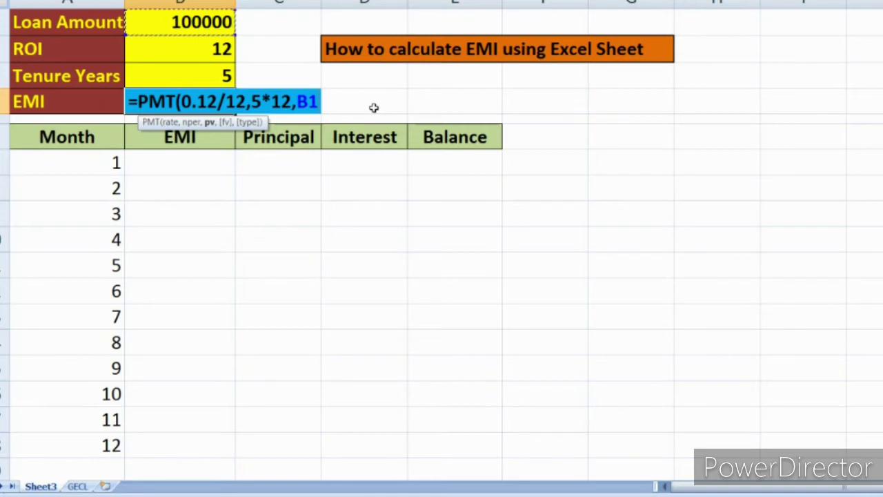
{"action": "type", "text": ")"}
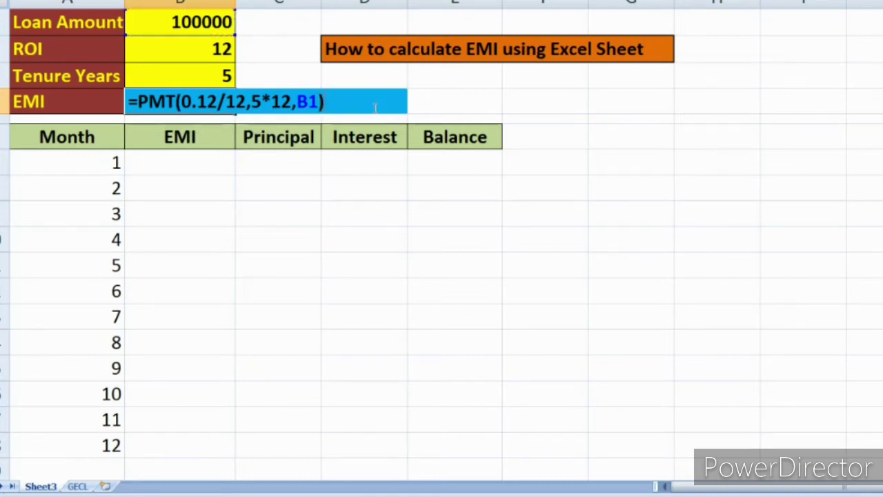
{"action": "key", "text": "Return"}
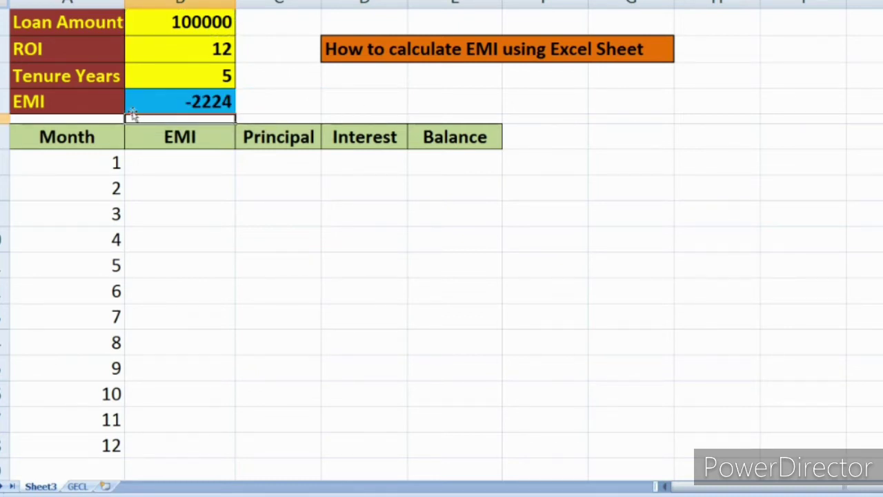
Make the loan amount negative in the EMI cell's formula, changing its last argument to -B1
{"action": "left_click", "coordinate": [165, 105]}
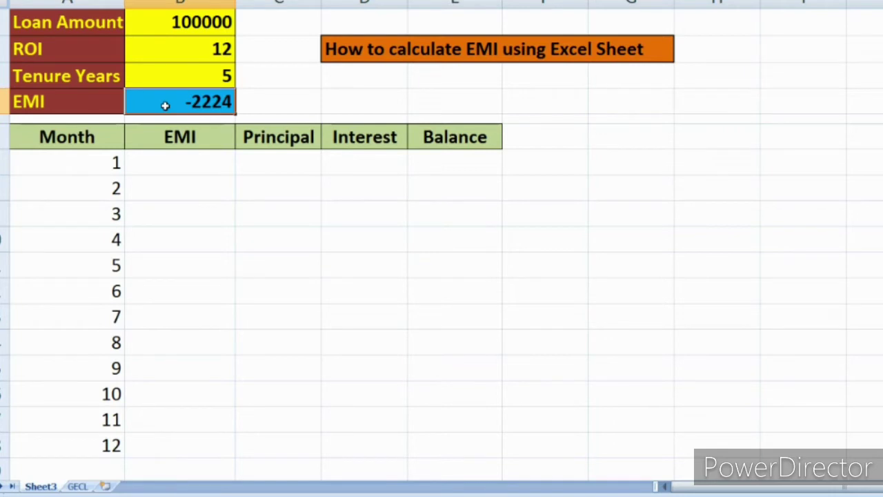
{"action": "double_click", "coordinate": [205, 102]}
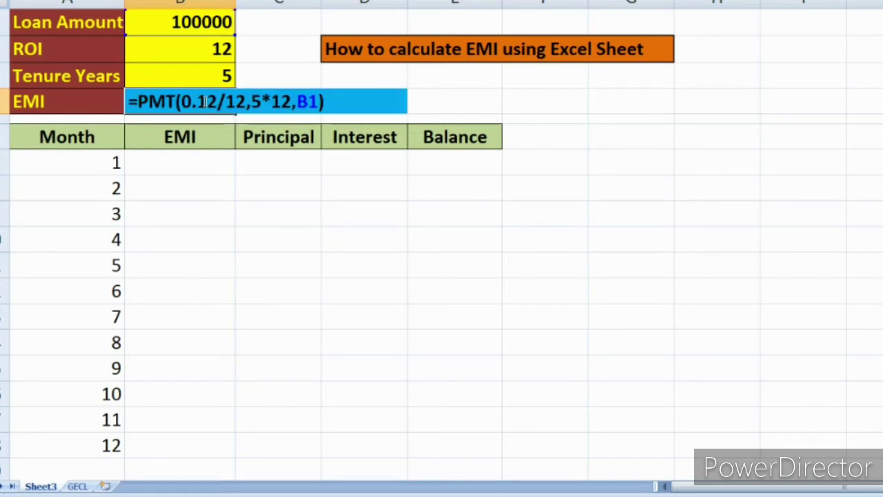
{"action": "left_click", "coordinate": [299, 101]}
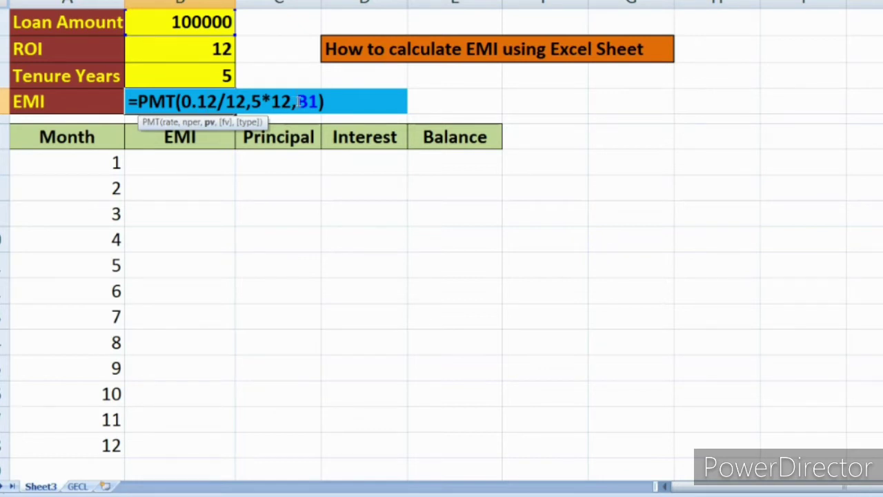
{"action": "type", "text": "-"}
{"action": "key", "text": "Return"}
{"action": "left_click", "coordinate": [227, 101]}
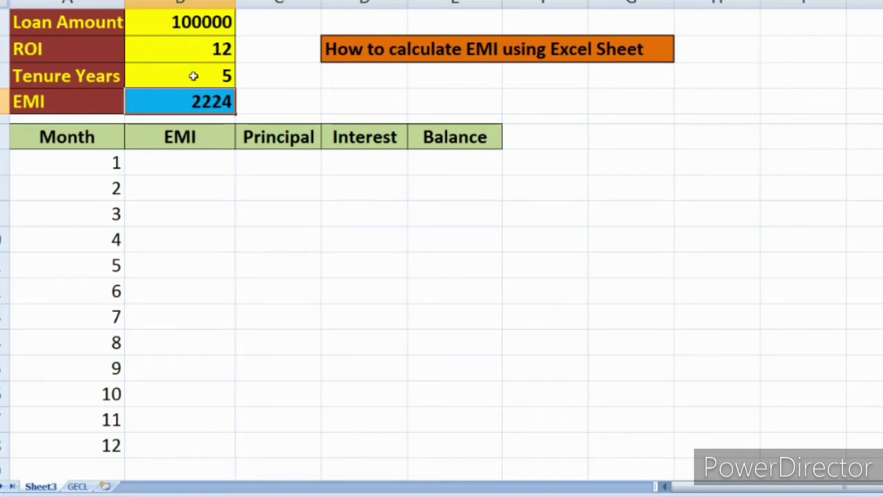
Enter 2224 as the EMI for month 1 in the repayment schedule
{"action": "left_click", "coordinate": [191, 162]}
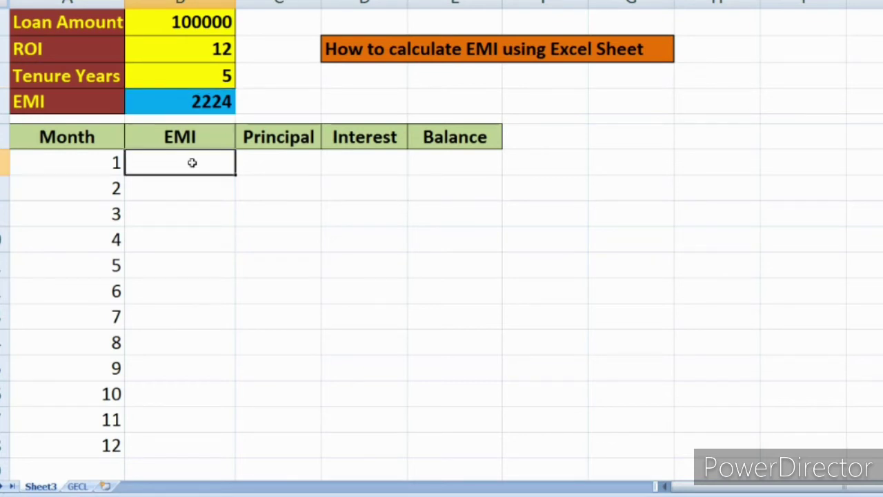
{"action": "type", "text": "2224"}
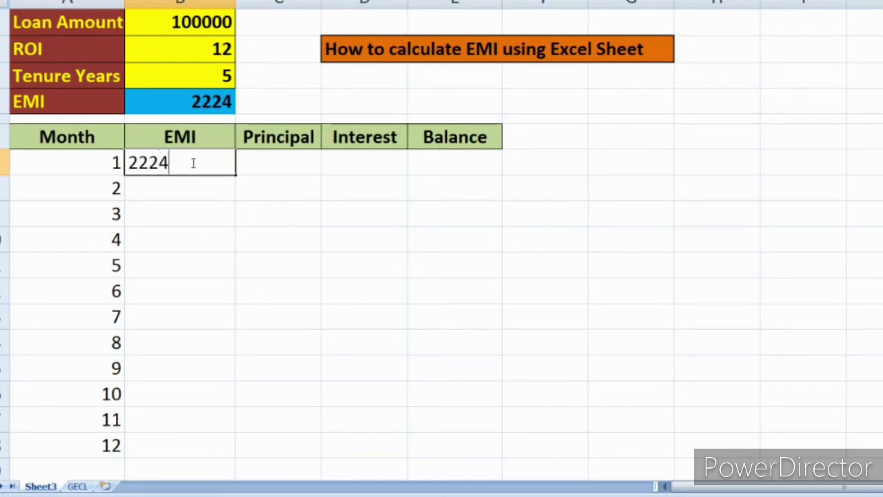
{"action": "left_click", "coordinate": [258, 208]}
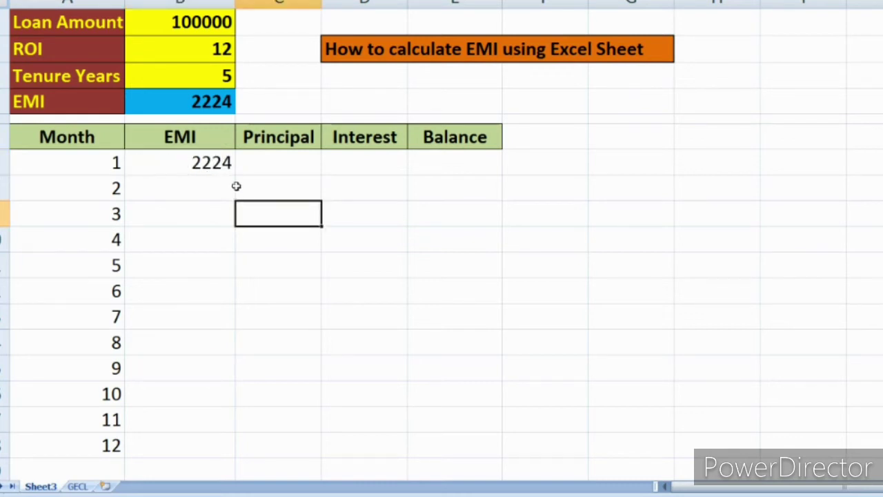
Calculate the month 1 interest in the schedule with the formula =B1*0.12/12
{"action": "left_click", "coordinate": [350, 162]}
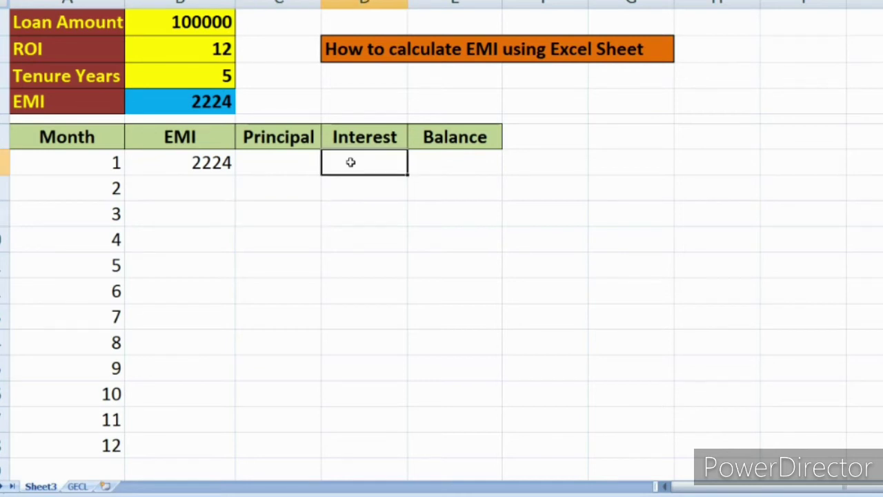
{"action": "type", "text": "="}
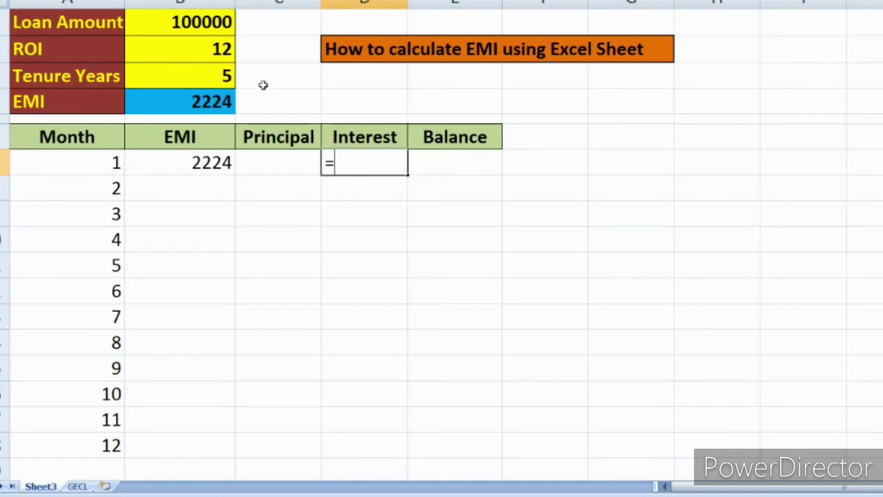
{"action": "left_click", "coordinate": [206, 23]}
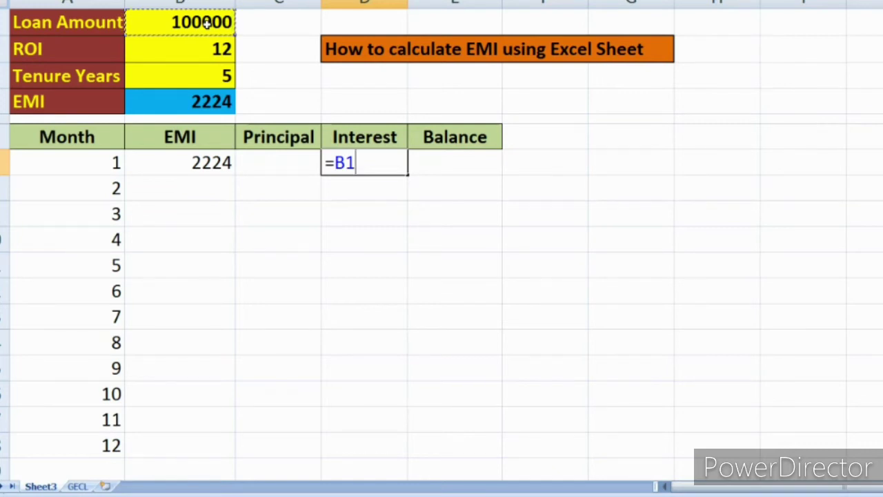
{"action": "type", "text": "*0."}
{"action": "type", "text": "12"}
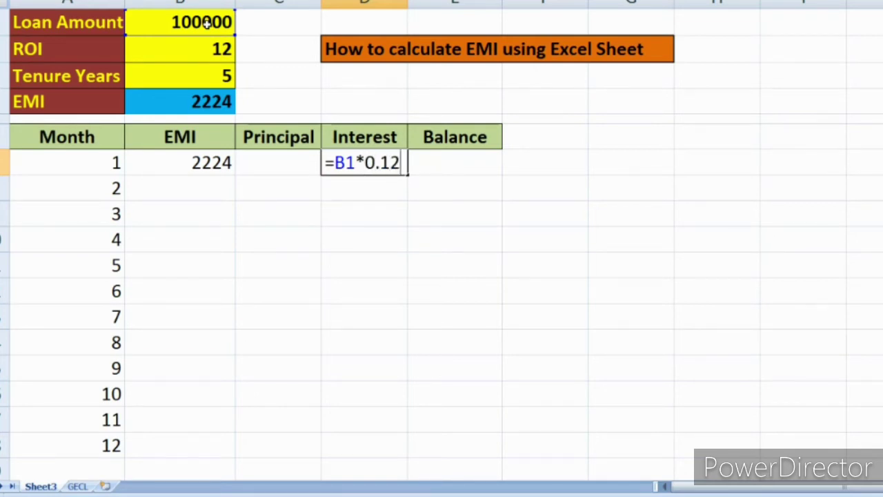
{"action": "type", "text": "/12"}
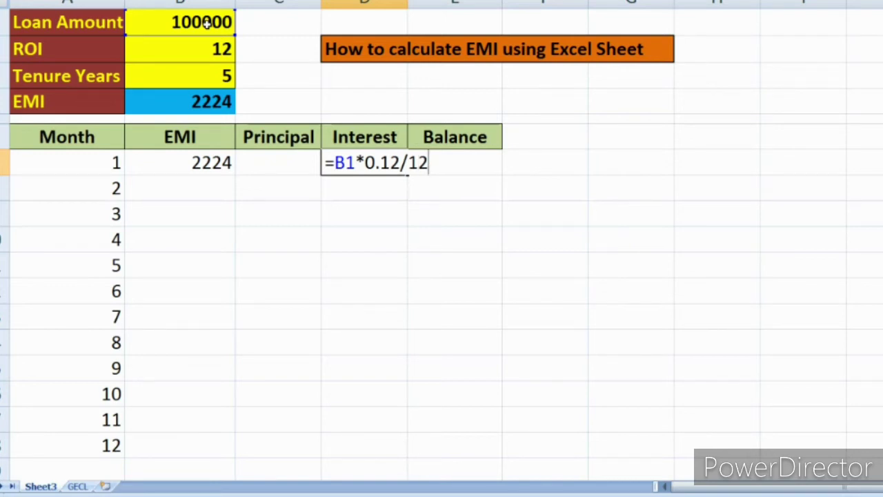
{"action": "key", "text": "Return"}
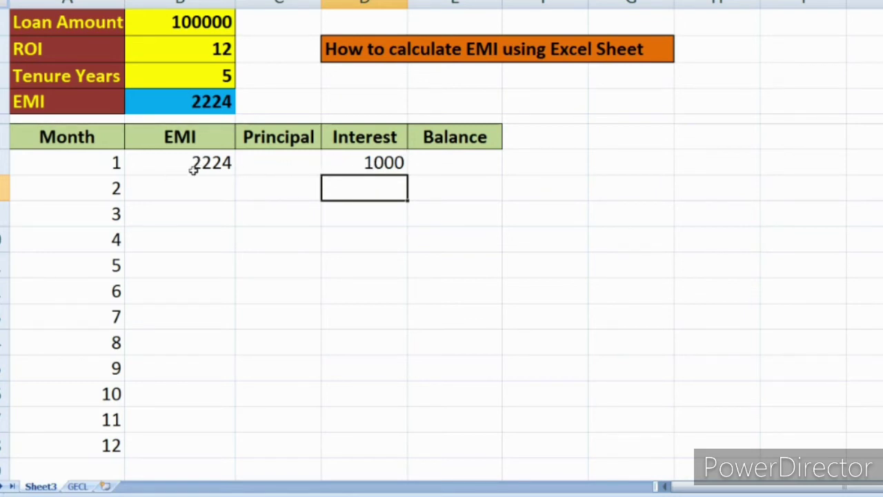
Calculate the month 1 principal as EMI minus interest with the formula =B7-D7
{"action": "left_click", "coordinate": [259, 159]}
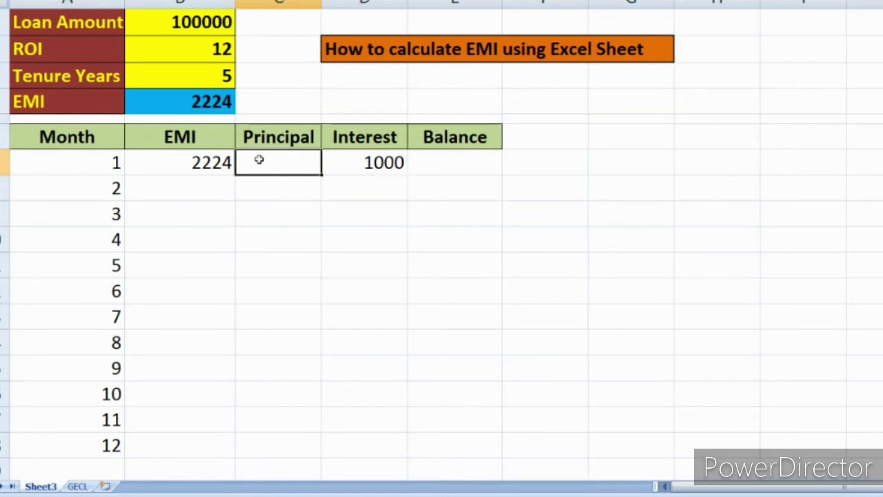
{"action": "type", "text": "="}
{"action": "left_click", "coordinate": [198, 163]}
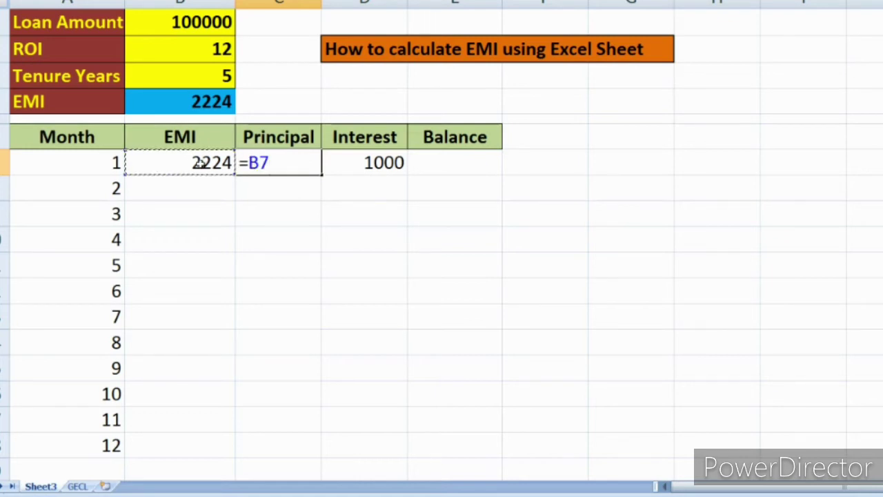
{"action": "type", "text": "-"}
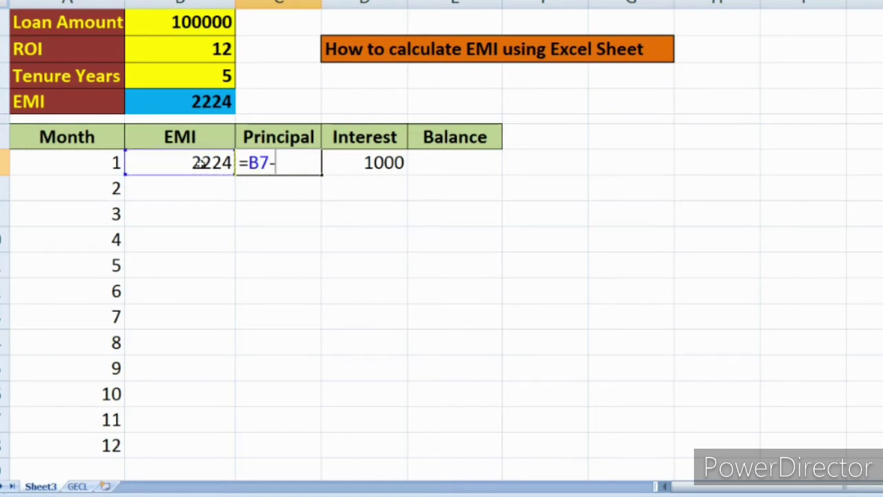
{"action": "left_click", "coordinate": [384, 162]}
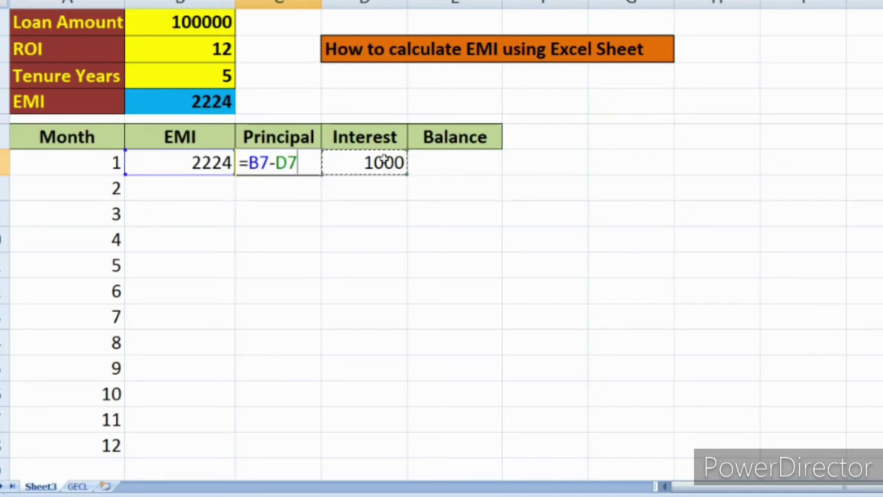
{"action": "key", "text": "Return"}
{"action": "left_click", "coordinate": [307, 233]}
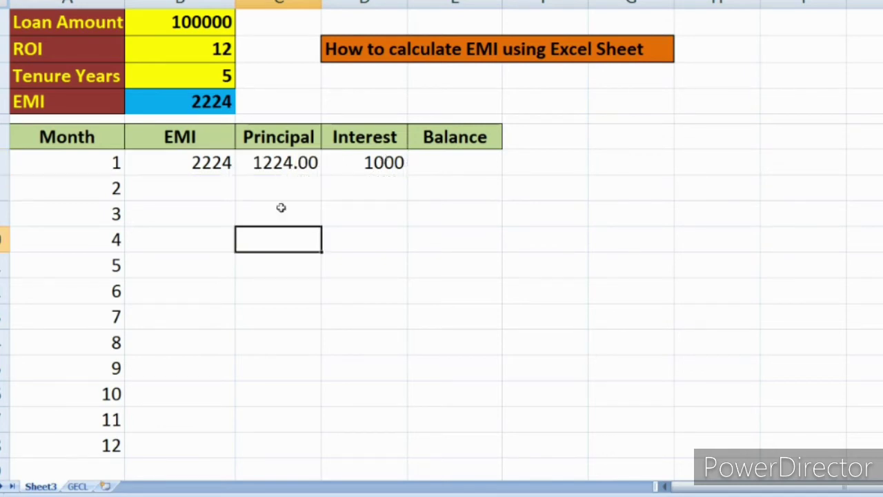
{"action": "left_click", "coordinate": [177, 161]}
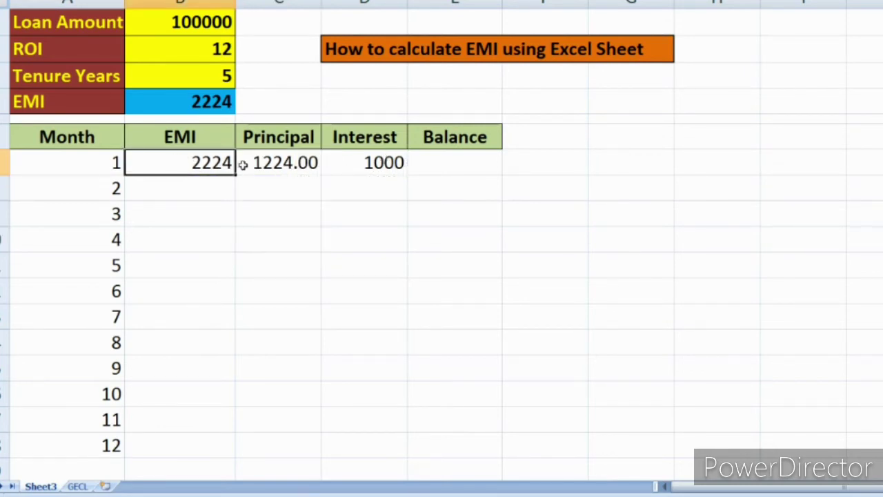
{"action": "left_click", "coordinate": [266, 162]}
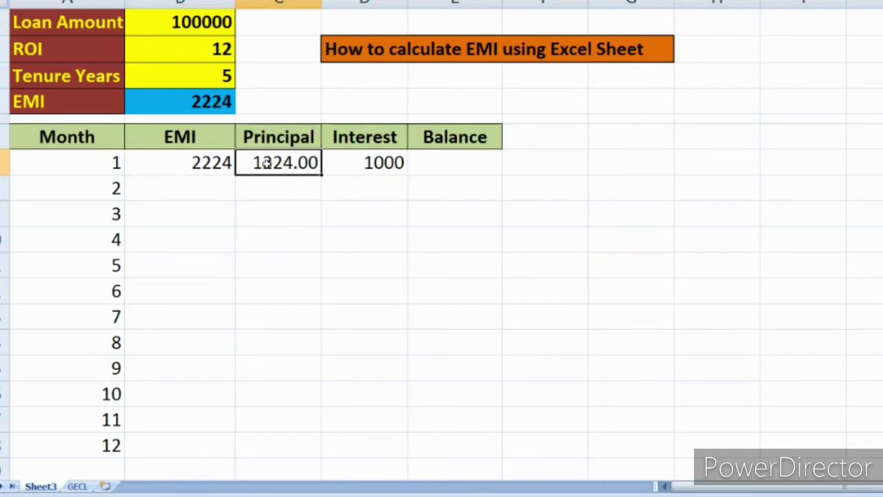
{"action": "left_click", "coordinate": [349, 163]}
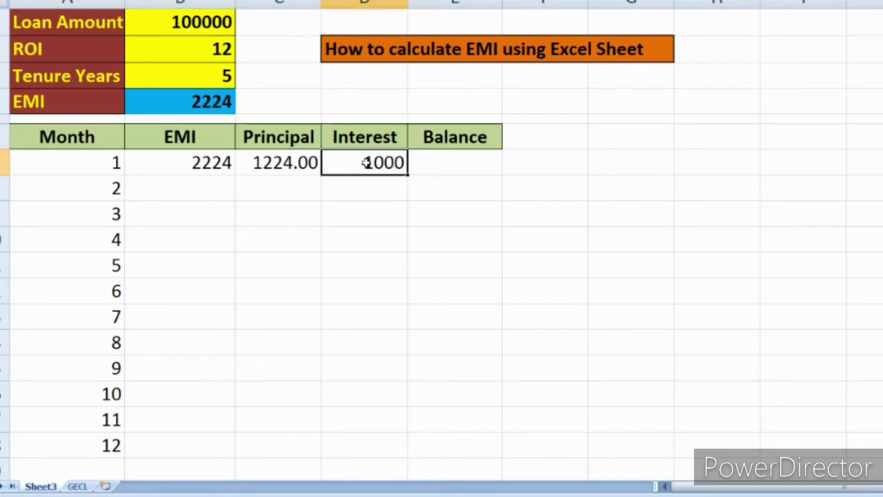
Calculate the month 1 balance as loan amount minus principal with the formula =B1-C7
{"action": "left_click", "coordinate": [414, 162]}
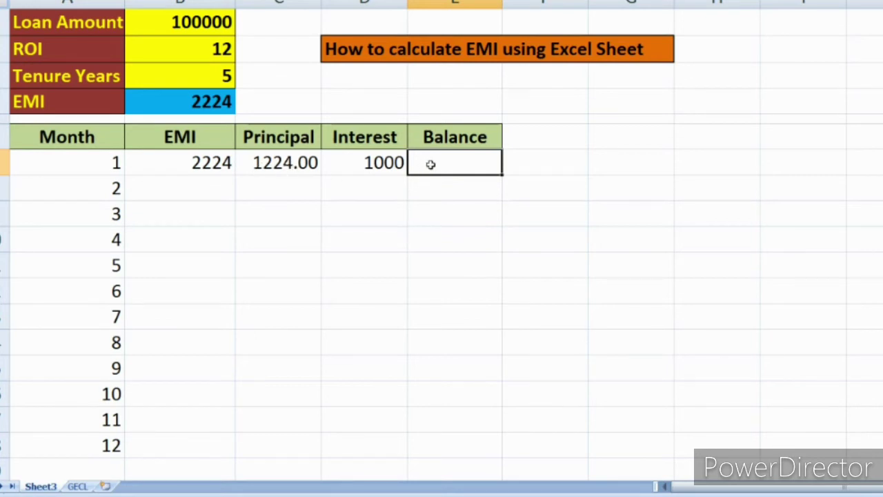
{"action": "type", "text": "="}
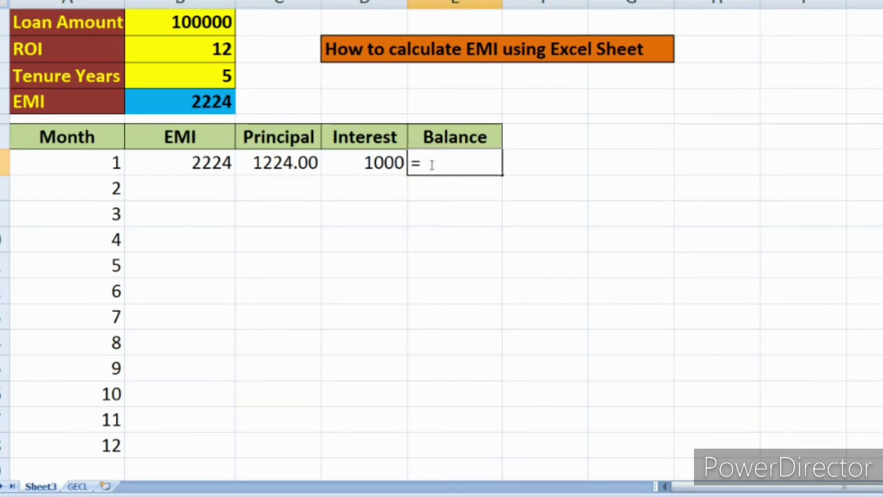
{"action": "left_click", "coordinate": [198, 23]}
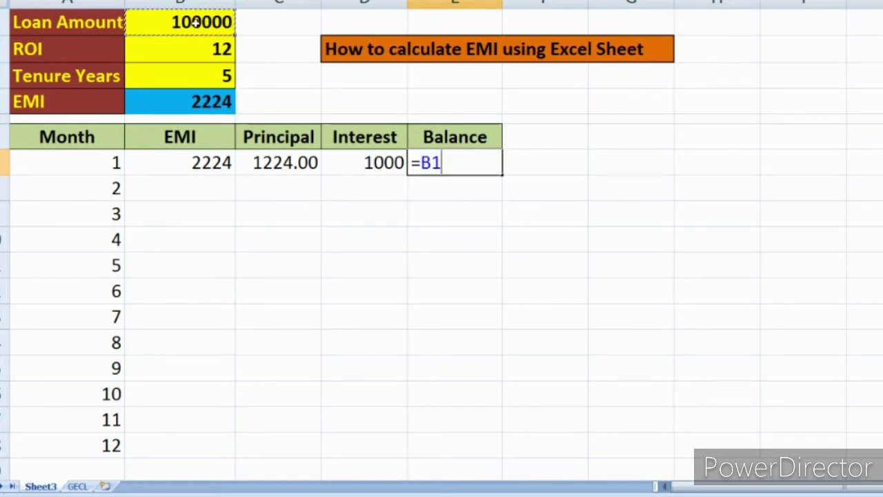
{"action": "type", "text": "-"}
{"action": "left_click", "coordinate": [263, 163]}
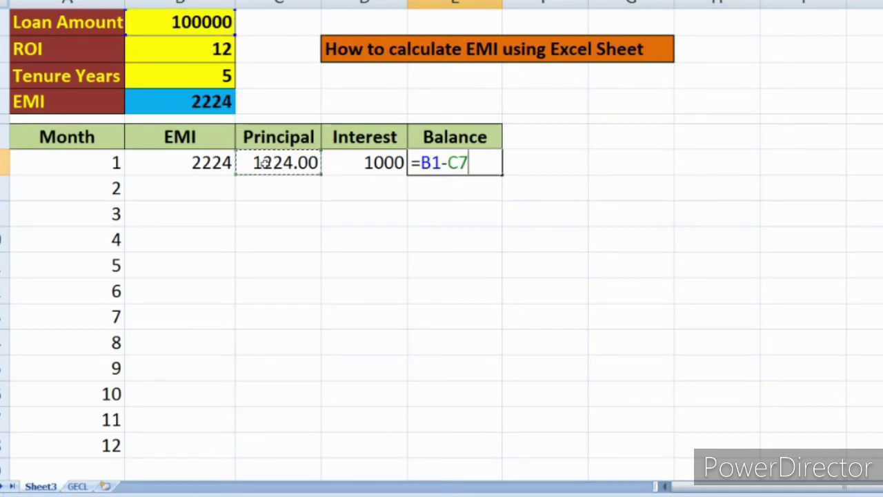
{"action": "key", "text": "Return"}
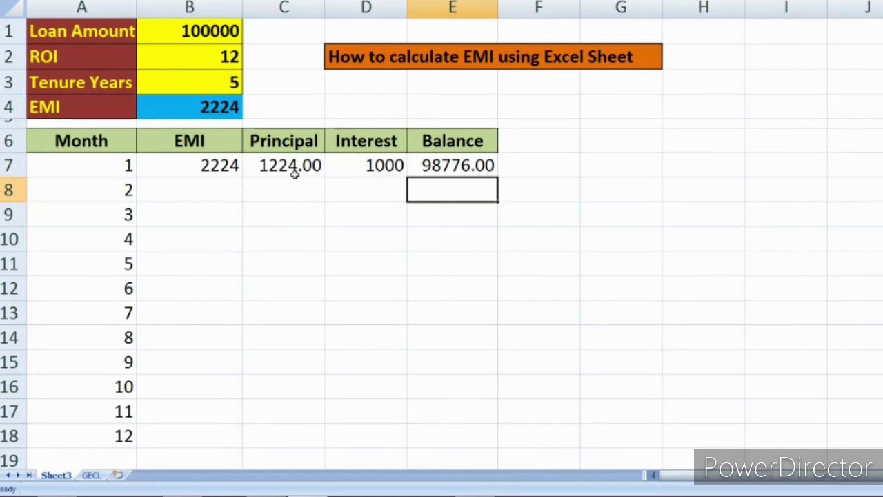
Fill the month 1 EMI of 2224 down the EMI column through month 12
{"action": "left_click", "coordinate": [213, 165]}
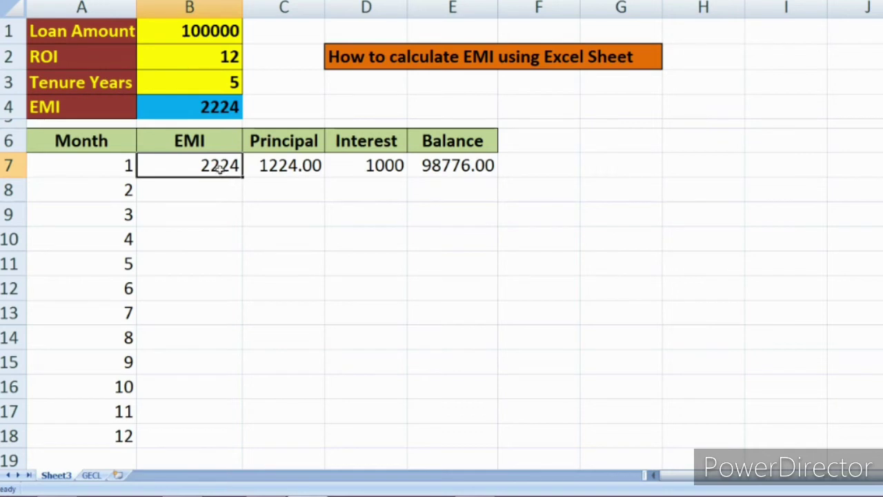
{"action": "left_click_drag", "start_coordinate": [242, 178], "coordinate": [233, 445]}
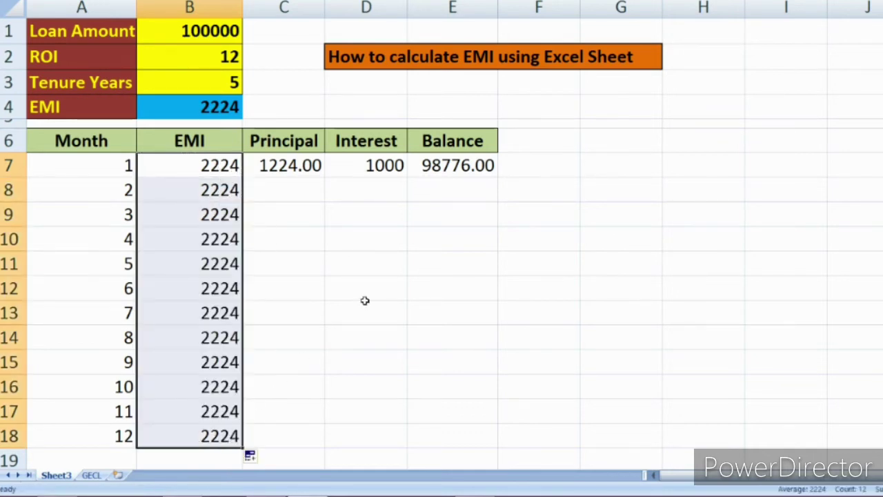
Extend the Month column from 12 down to row 37 as a fill series, reaching month 31
{"action": "scroll", "coordinate": [366, 297], "scroll_direction": "down", "scroll_amount": 5}
{"action": "left_click", "coordinate": [124, 82]}
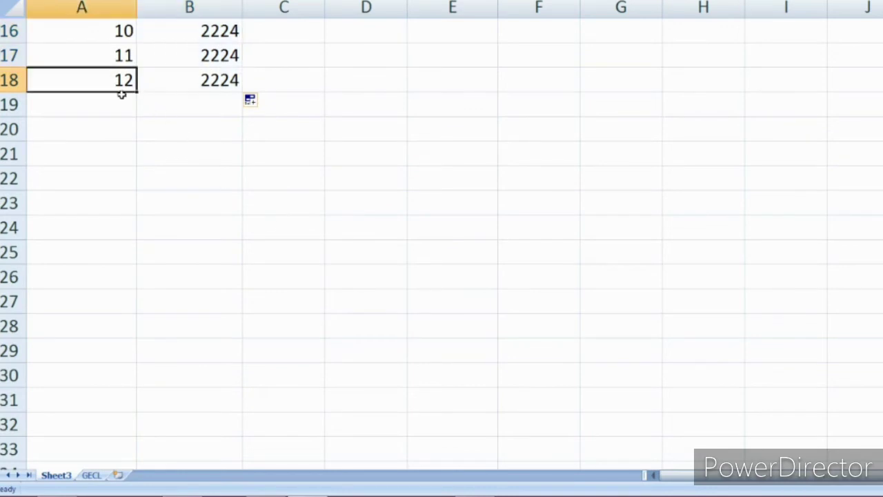
{"action": "left_click_drag", "start_coordinate": [137, 95], "coordinate": [111, 432]}
{"action": "left_click", "coordinate": [149, 444]}
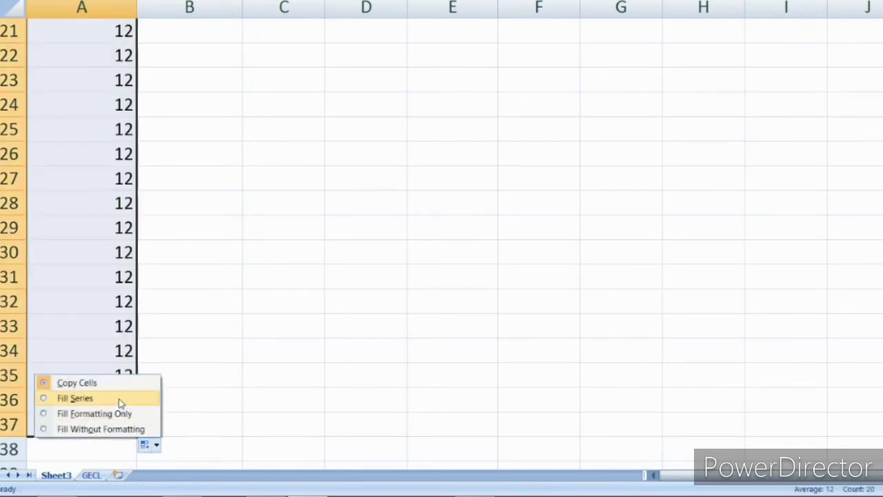
{"action": "left_click", "coordinate": [120, 399]}
Continue the Month series from 31 to 36, filling down to row 42 with Fill Series
{"action": "scroll", "coordinate": [248, 322], "scroll_direction": "down", "scroll_amount": 4}
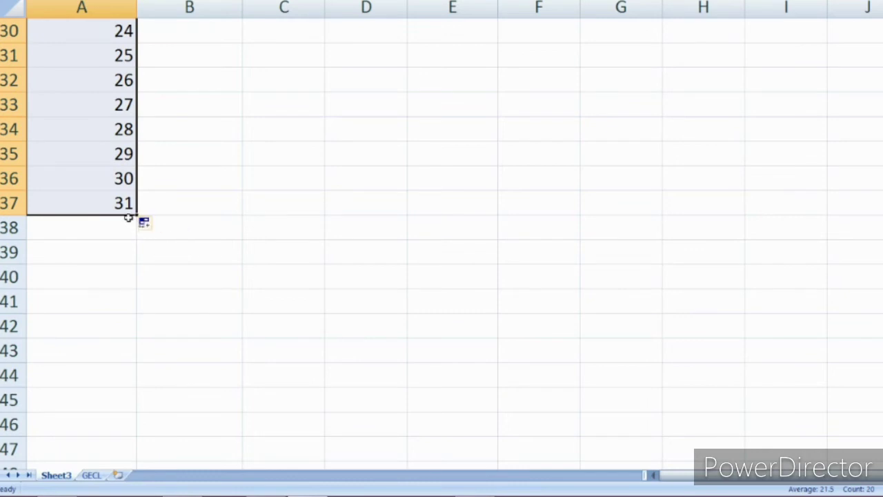
{"action": "left_click", "coordinate": [131, 213]}
{"action": "left_click_drag", "start_coordinate": [134, 216], "coordinate": [130, 307]}
{"action": "left_click", "coordinate": [145, 321]}
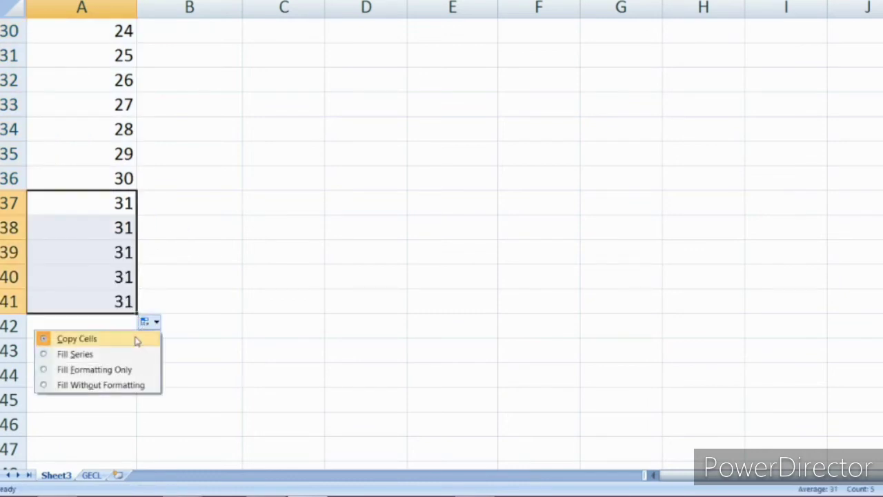
{"action": "left_click", "coordinate": [127, 354]}
{"action": "left_click", "coordinate": [127, 301]}
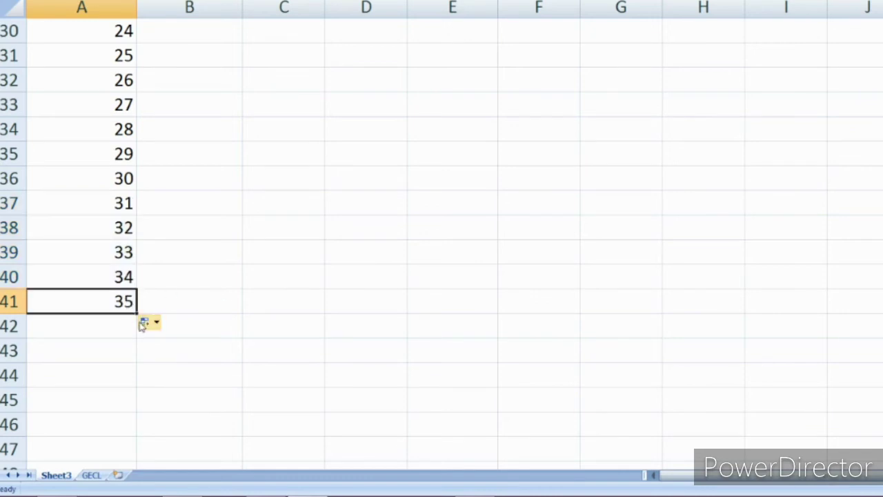
{"action": "left_click_drag", "start_coordinate": [137, 312], "coordinate": [135, 329]}
{"action": "left_click", "coordinate": [146, 346]}
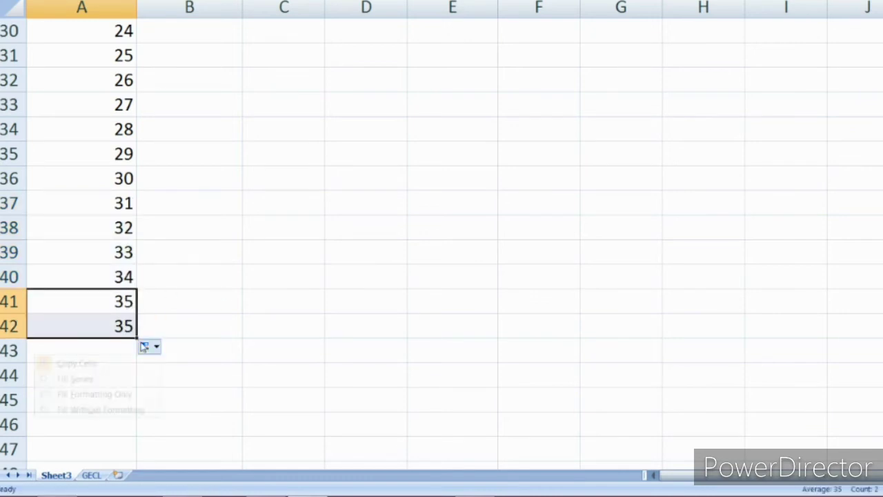
{"action": "left_click", "coordinate": [119, 377]}
{"action": "left_click", "coordinate": [248, 261]}
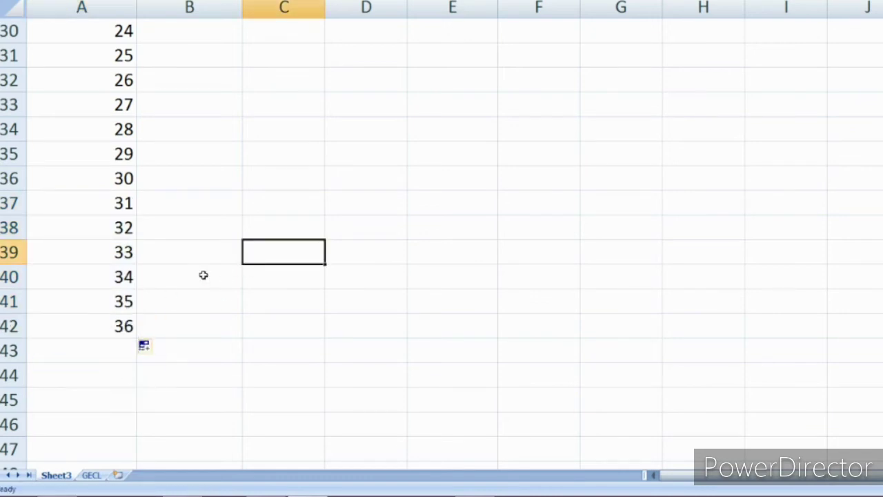
Extend the Month column from 36 down to row 345 as a fill series, well beyond month 60
{"action": "scroll", "coordinate": [171, 274], "scroll_direction": "up", "scroll_amount": 5}
{"action": "scroll", "coordinate": [171, 273], "scroll_direction": "up", "scroll_amount": 3}
{"action": "scroll", "coordinate": [173, 266], "scroll_direction": "down", "scroll_amount": 11}
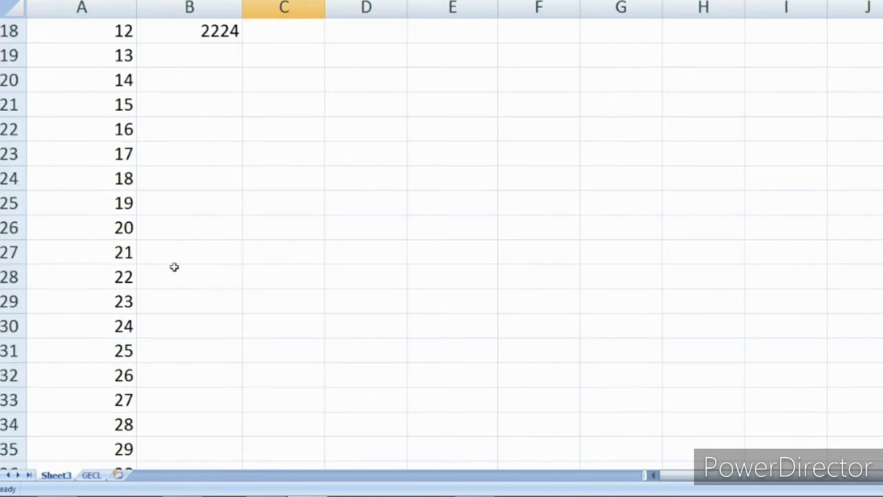
{"action": "left_click", "coordinate": [115, 104]}
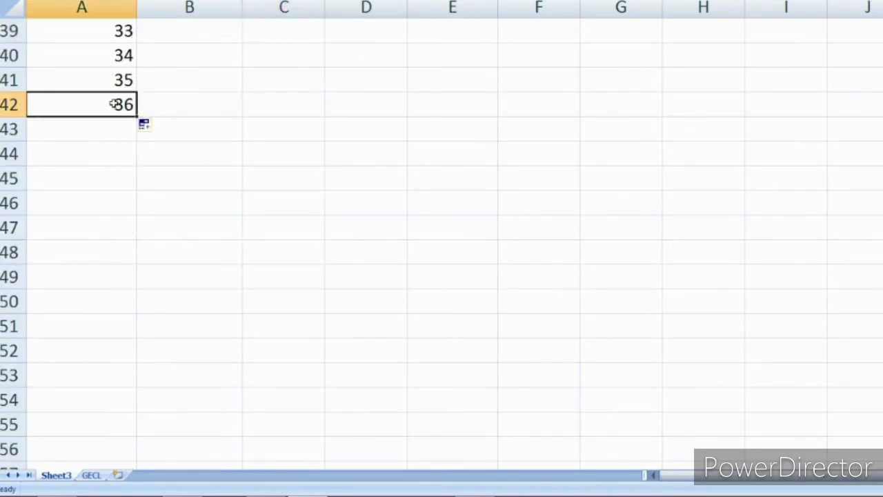
{"action": "left_click_drag", "start_coordinate": [136, 116], "coordinate": [135, 361]}
{"action": "left_click", "coordinate": [140, 374]}
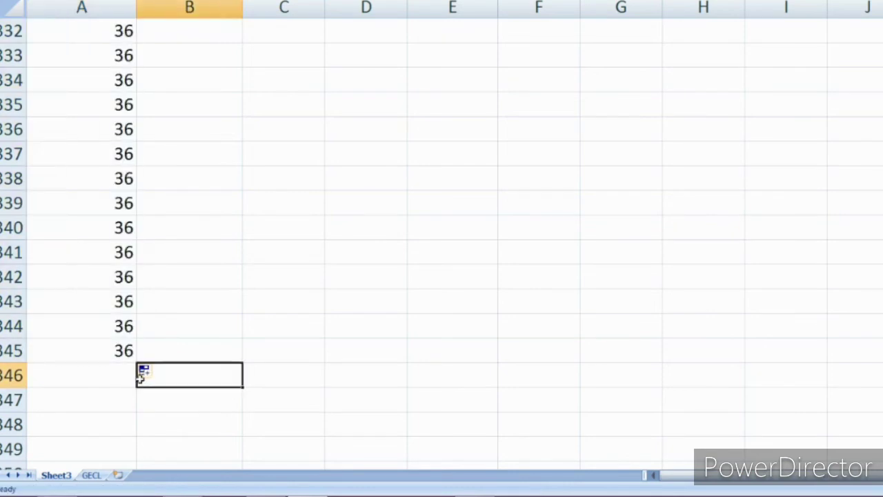
{"action": "left_click", "coordinate": [145, 377]}
{"action": "left_click", "coordinate": [110, 405]}
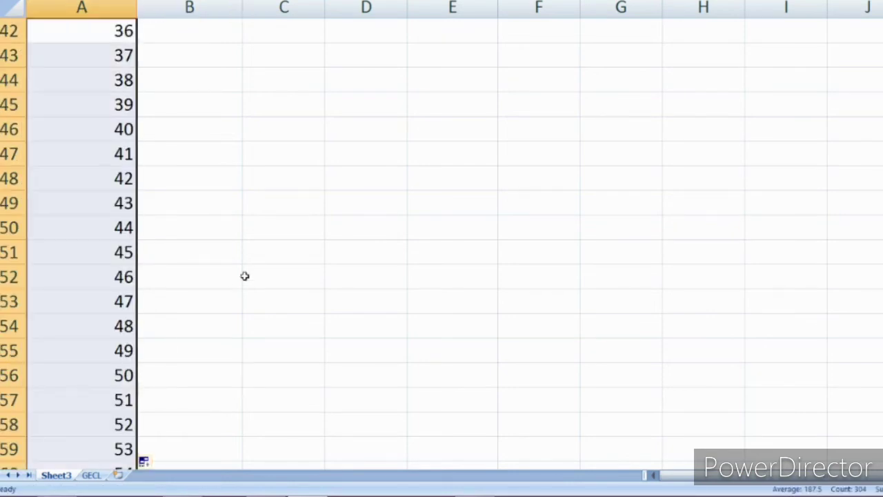
Clear the surplus months after 60 by selecting rows 67 to 345 and deleting them
{"action": "scroll", "coordinate": [245, 273], "scroll_direction": "down", "scroll_amount": 6}
{"action": "scroll", "coordinate": [227, 262], "scroll_direction": "down", "scroll_amount": 5}
{"action": "scroll", "coordinate": [223, 260], "scroll_direction": "up", "scroll_amount": 5}
{"action": "scroll", "coordinate": [219, 254], "scroll_direction": "down", "scroll_amount": 1}
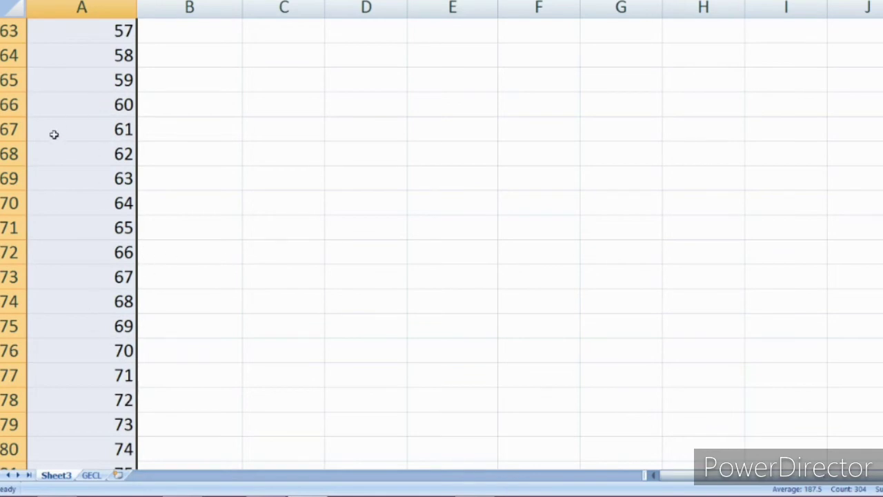
{"action": "left_click", "coordinate": [7, 129]}
{"action": "left_click_drag", "start_coordinate": [7, 129], "coordinate": [14, 428]}
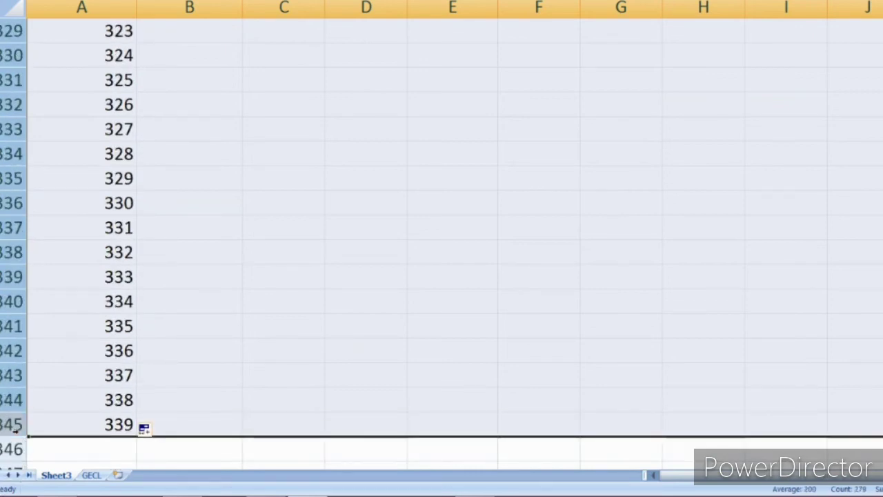
Fill the EMI of 2224 from month 12 down to month 60
{"action": "scroll", "coordinate": [45, 366], "scroll_direction": "up", "scroll_amount": 20}
{"action": "scroll", "coordinate": [19, 318], "scroll_direction": "down", "scroll_amount": 4}
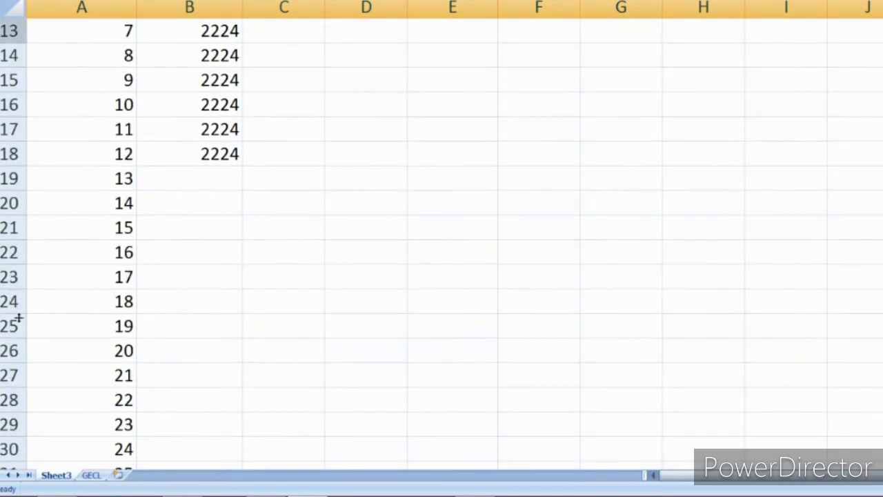
{"action": "left_click", "coordinate": [216, 153]}
{"action": "left_click_drag", "start_coordinate": [242, 167], "coordinate": [191, 429]}
Calculate the month 2 interest from the previous balance with the formula =E7*0.12/12
{"action": "scroll", "coordinate": [321, 356], "scroll_direction": "up", "scroll_amount": 16}
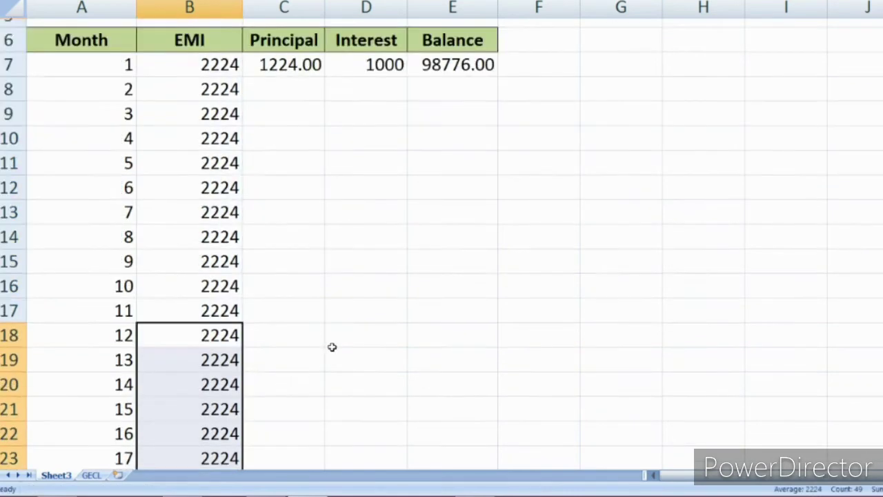
{"action": "left_click", "coordinate": [288, 191]}
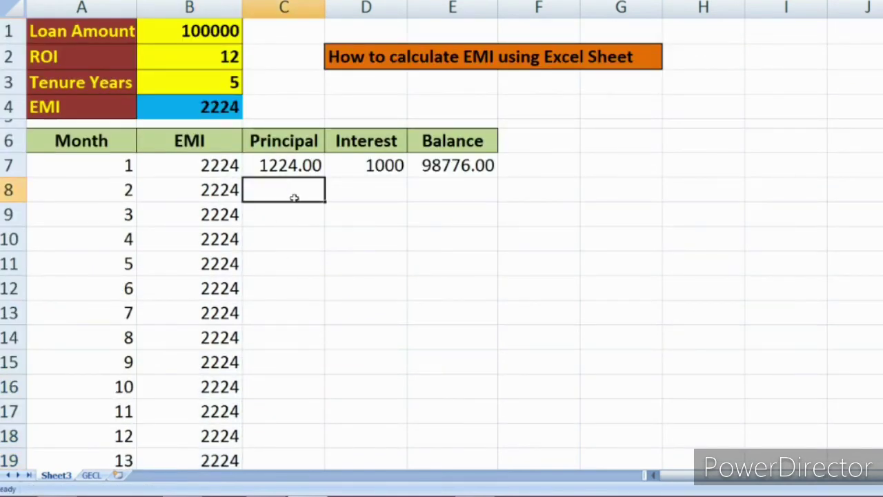
{"action": "left_click", "coordinate": [354, 189]}
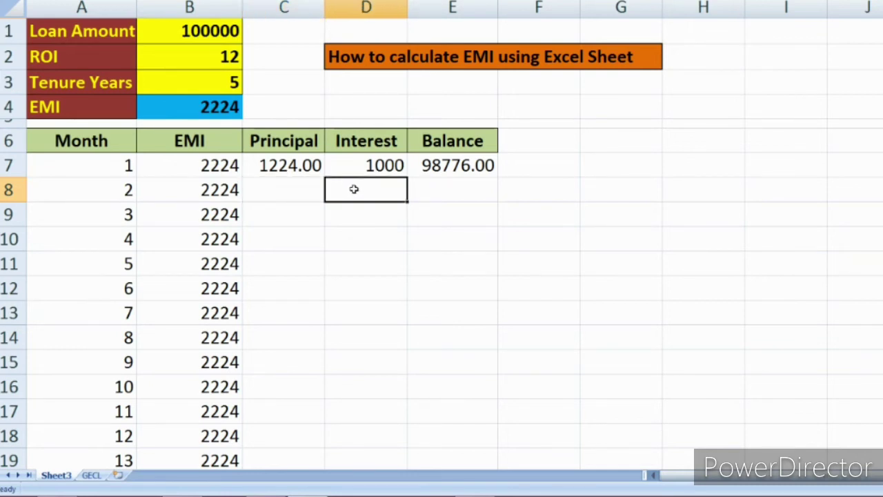
{"action": "type", "text": "="}
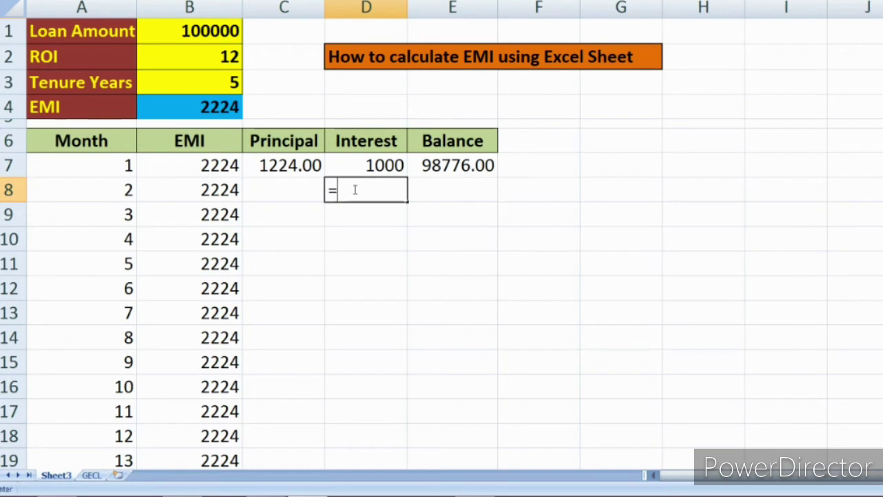
{"action": "left_click", "coordinate": [446, 167]}
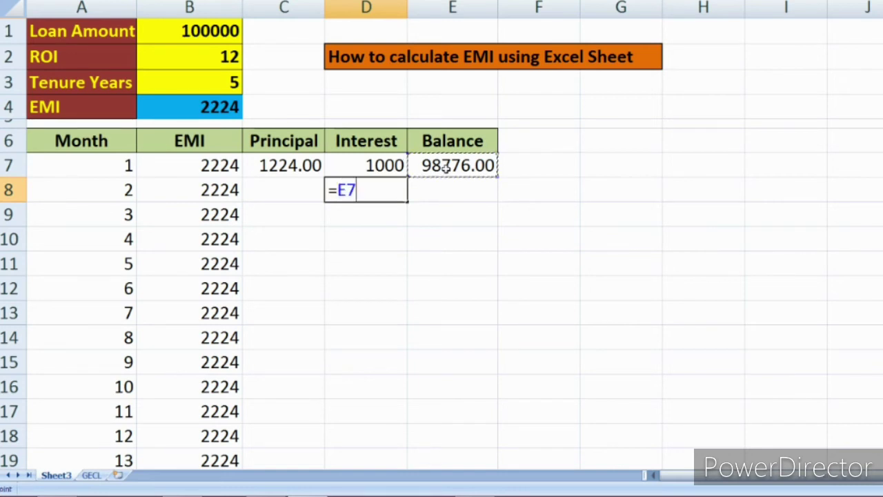
{"action": "type", "text": "*"}
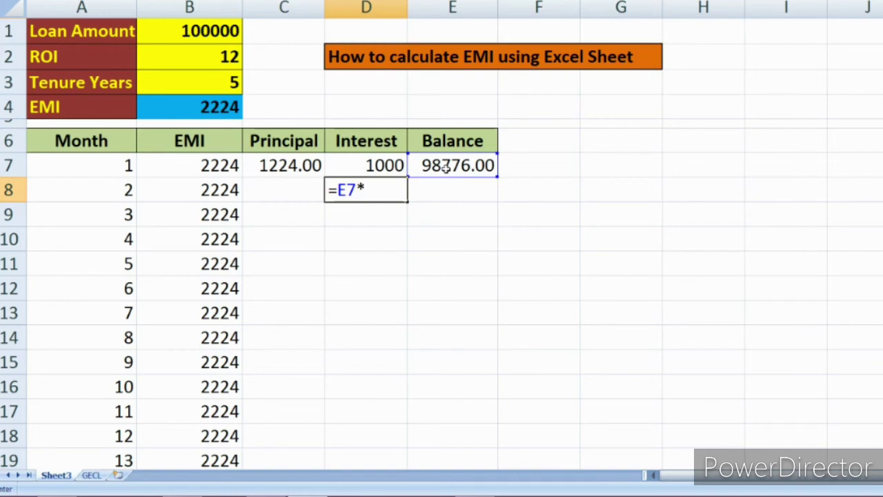
{"action": "type", "text": "0.12/12"}
{"action": "key", "text": "Return"}
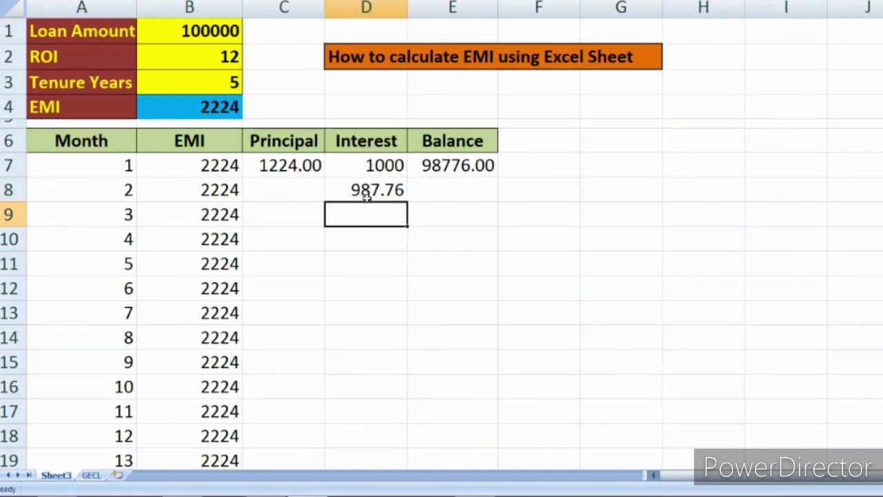
Calculate the month 2 principal as EMI minus interest with the formula =B8-D8
{"action": "left_click", "coordinate": [444, 163]}
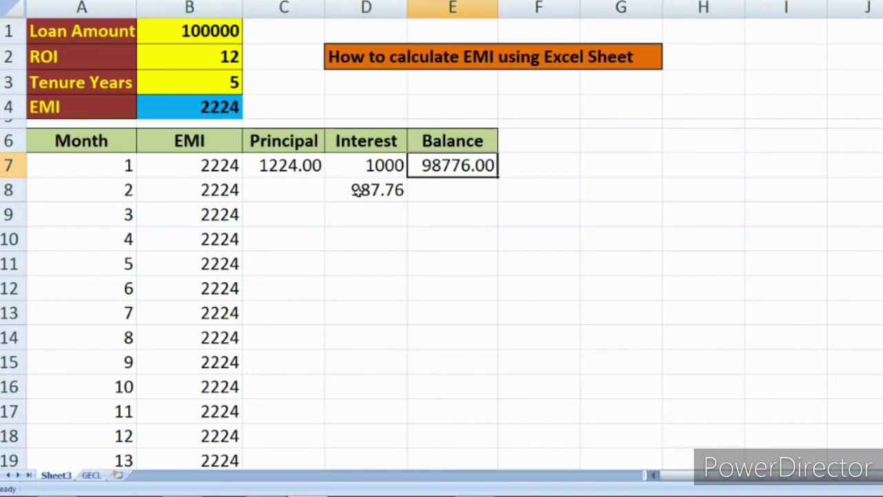
{"action": "left_click", "coordinate": [302, 186]}
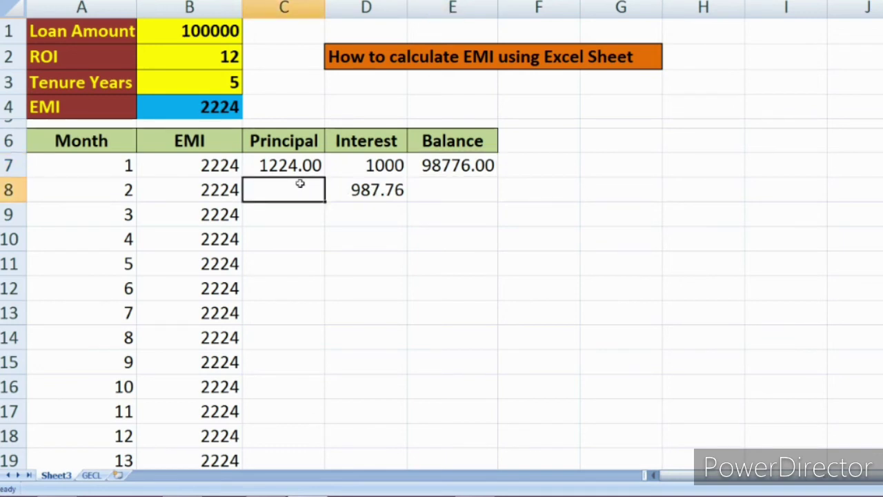
{"action": "type", "text": "="}
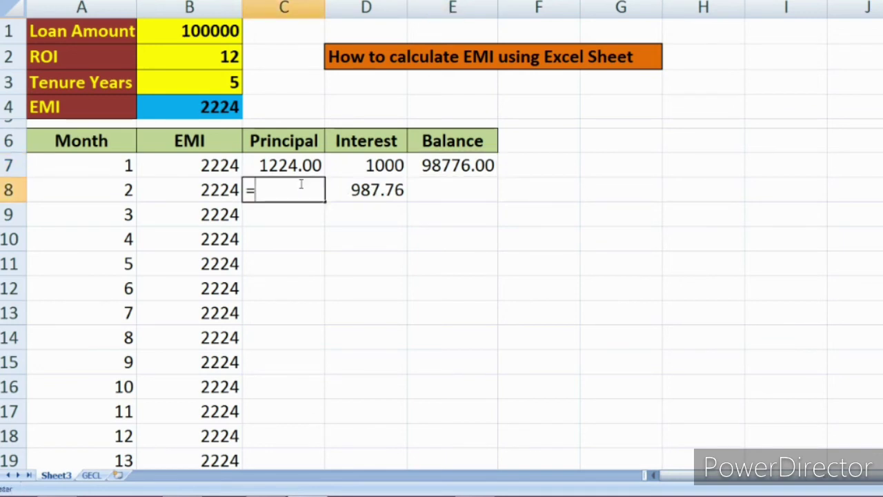
{"action": "left_click", "coordinate": [227, 193]}
{"action": "type", "text": "-"}
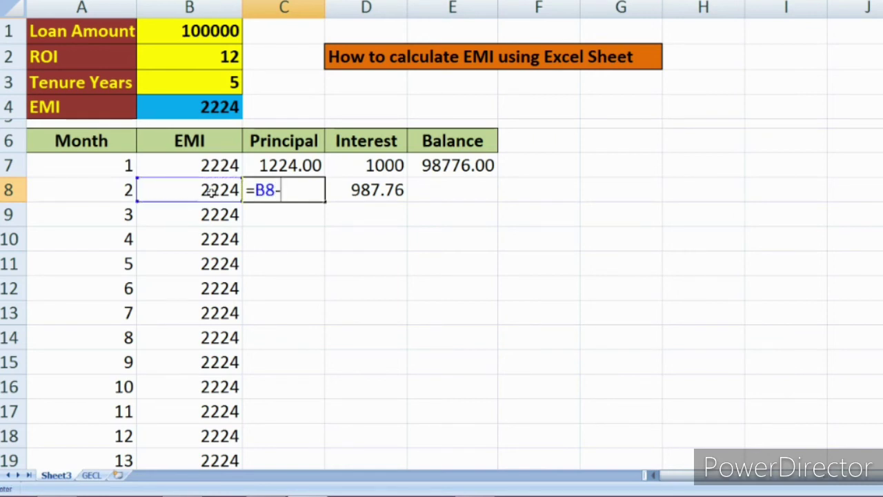
{"action": "left_click", "coordinate": [348, 191]}
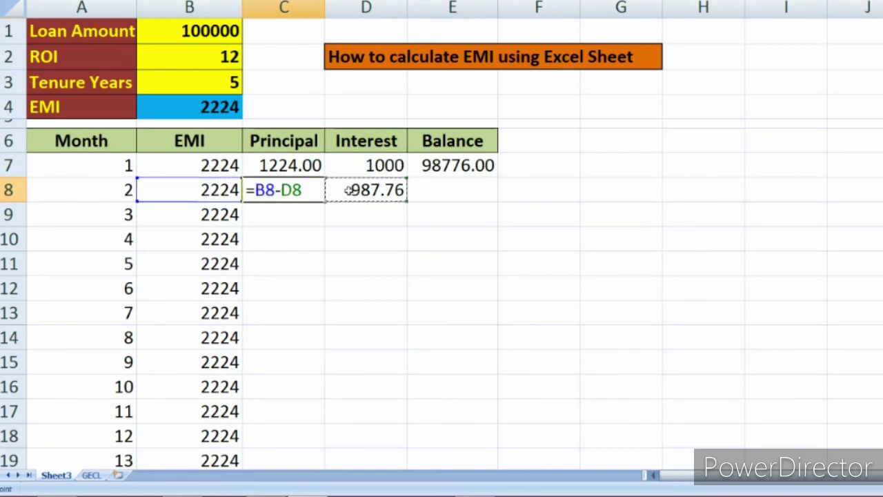
{"action": "key", "text": "Return"}
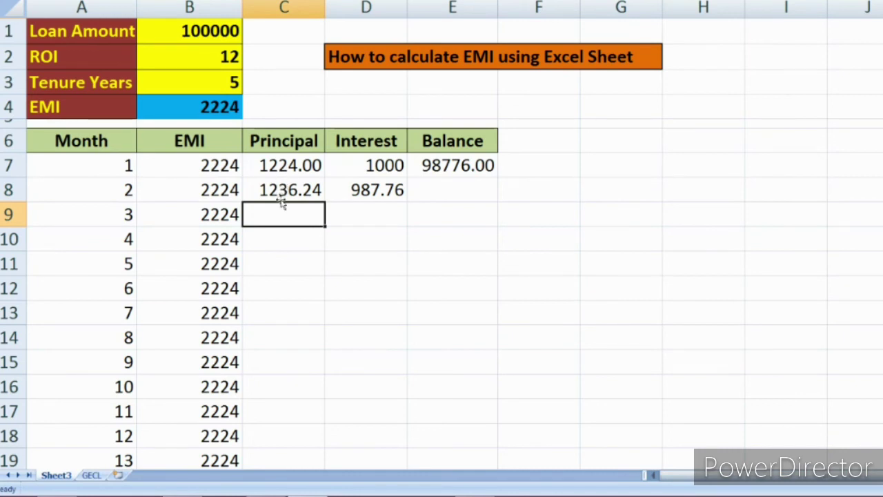
Calculate the month 2 balance as previous balance minus principal with the formula =E7-C8
{"action": "left_click", "coordinate": [427, 188]}
{"action": "type", "text": "="}
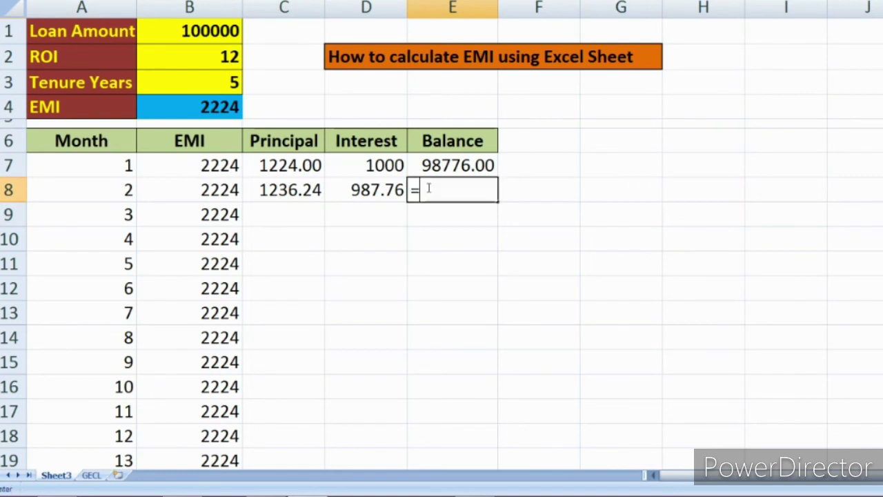
{"action": "left_click", "coordinate": [457, 167]}
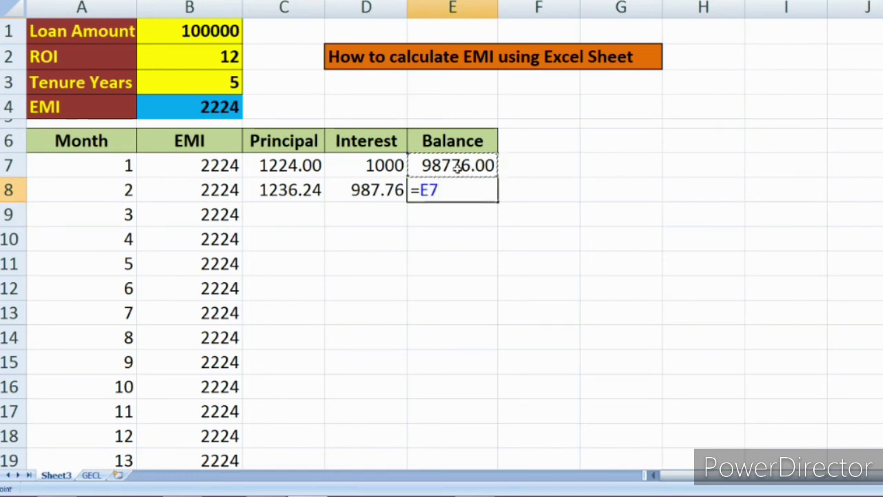
{"action": "type", "text": "-"}
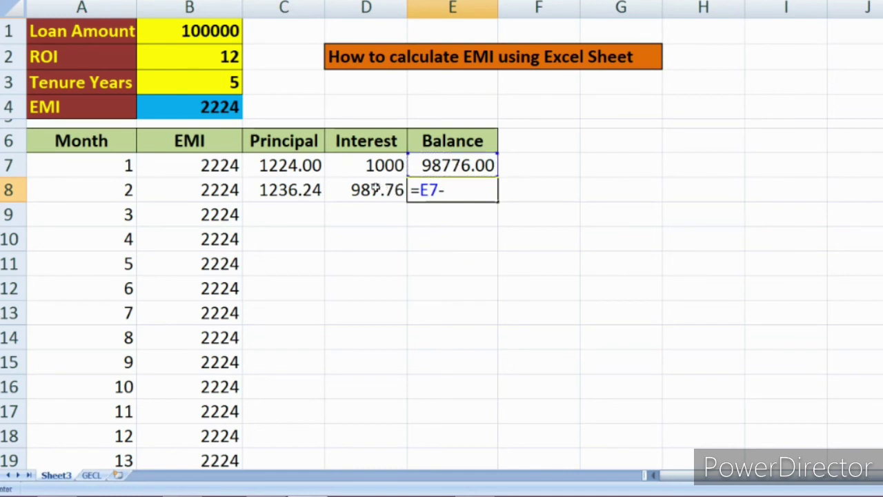
{"action": "left_click", "coordinate": [319, 190]}
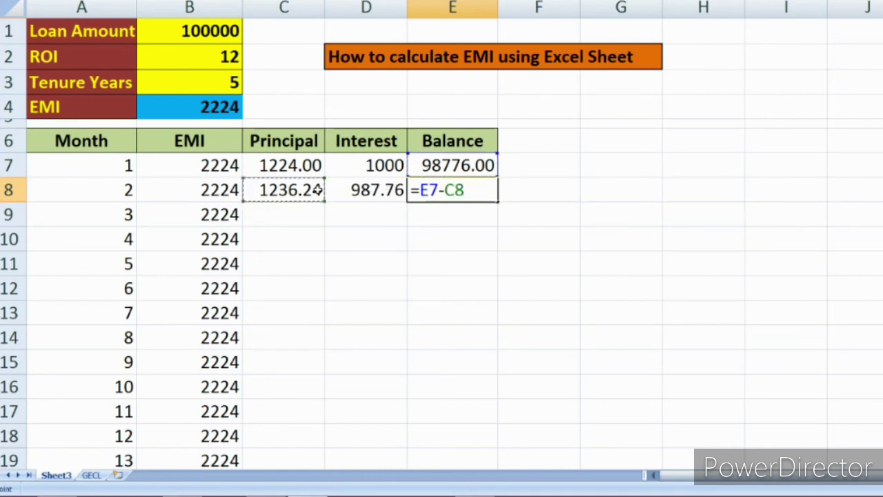
{"action": "key", "text": "Return"}
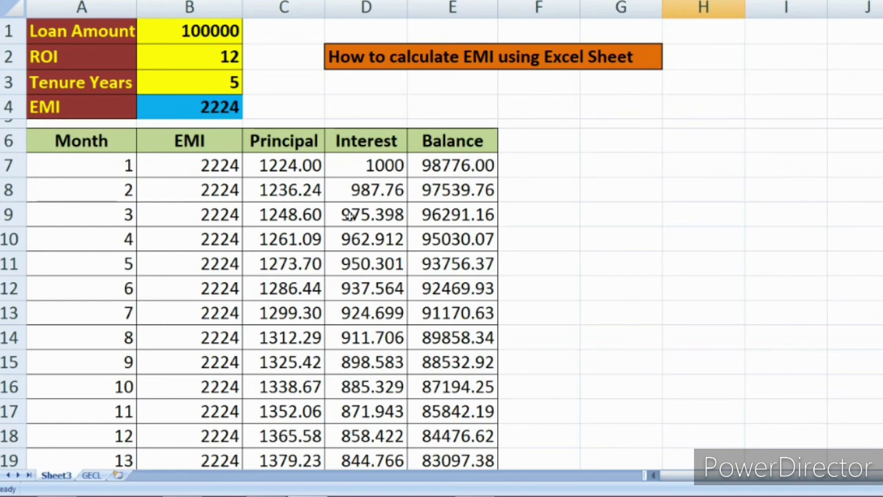
Review the repayment schedule down to month 60 and check that month's closing balance and EMI
{"action": "scroll", "coordinate": [351, 216], "scroll_direction": "down", "scroll_amount": 2}
{"action": "scroll", "coordinate": [400, 193], "scroll_direction": "down", "scroll_amount": 13}
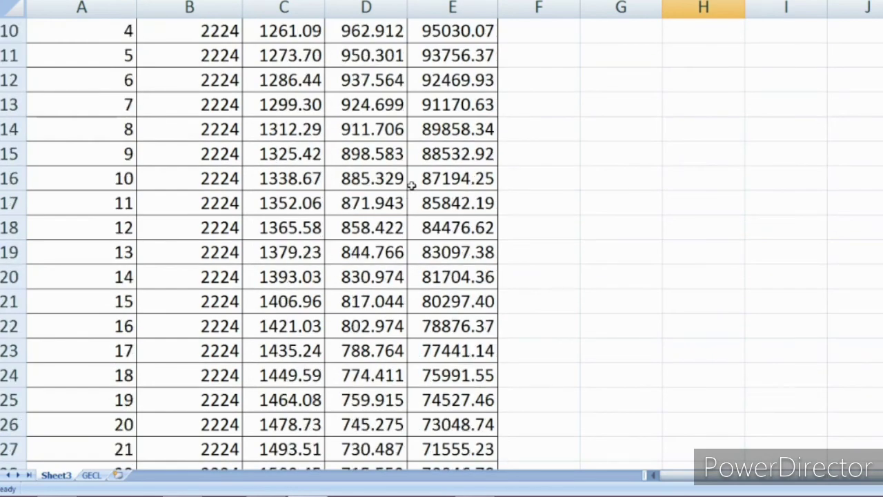
{"action": "scroll", "coordinate": [390, 197], "scroll_direction": "down", "scroll_amount": 8}
{"action": "scroll", "coordinate": [379, 214], "scroll_direction": "up", "scroll_amount": 4}
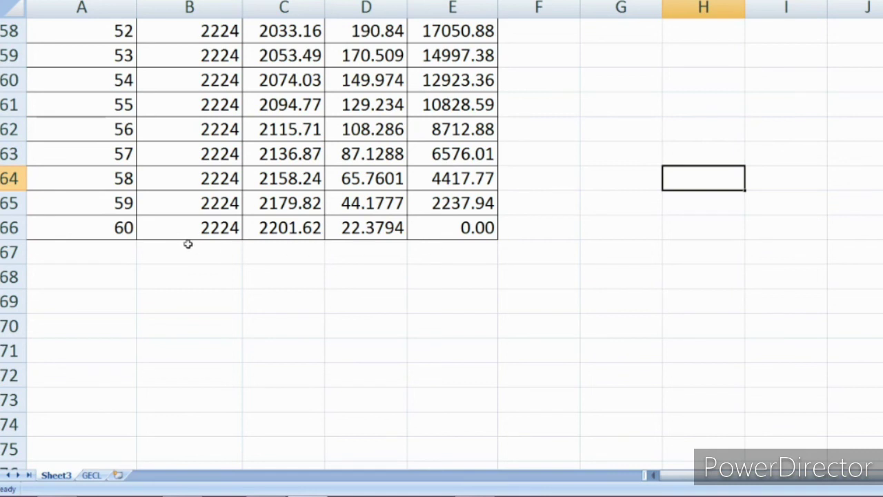
{"action": "left_click", "coordinate": [440, 225]}
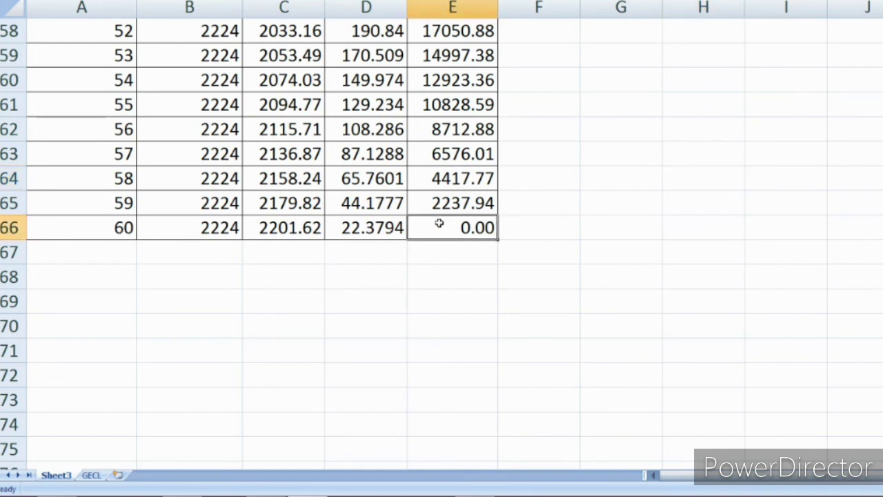
{"action": "left_click", "coordinate": [211, 232]}
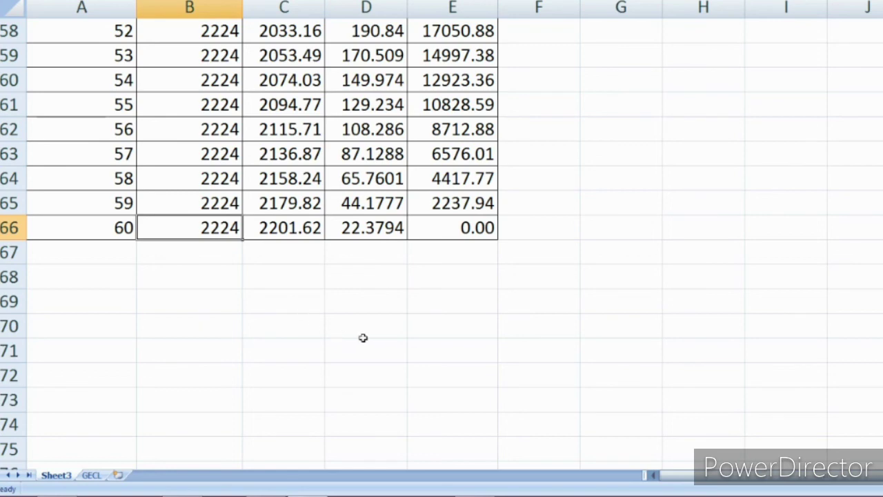
Calculate the total repayment in G6 as the EMI times the number of months, 2224*60, entered as a formula
{"action": "scroll", "coordinate": [373, 345], "scroll_direction": "up", "scroll_amount": 19}
{"action": "left_click", "coordinate": [617, 141]}
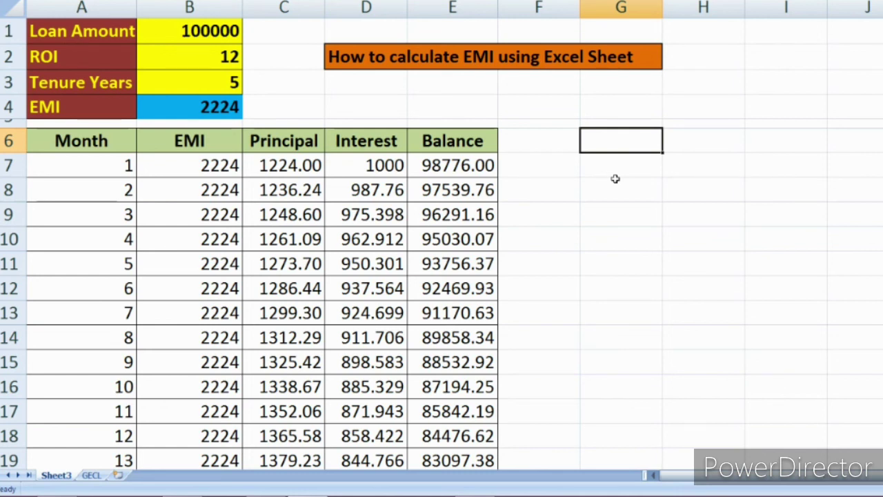
{"action": "type", "text": "2224*"}
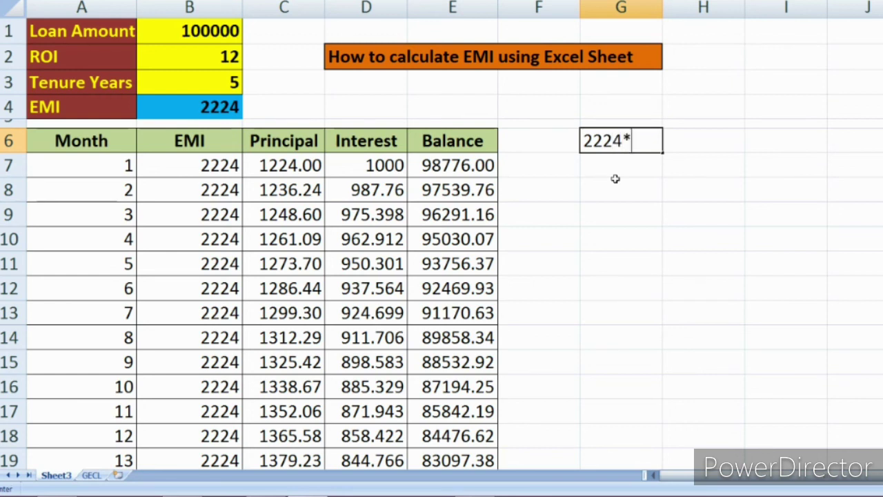
{"action": "type", "text": "60"}
{"action": "key", "text": "Return"}
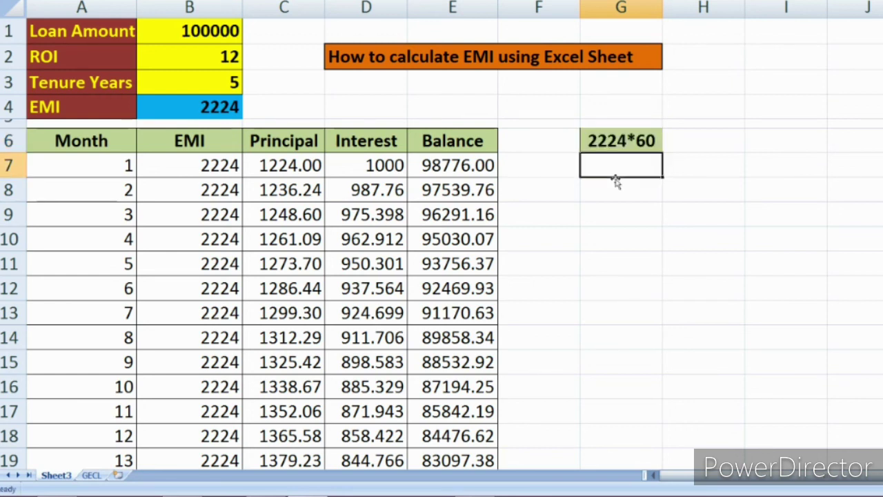
{"action": "left_click", "coordinate": [638, 144]}
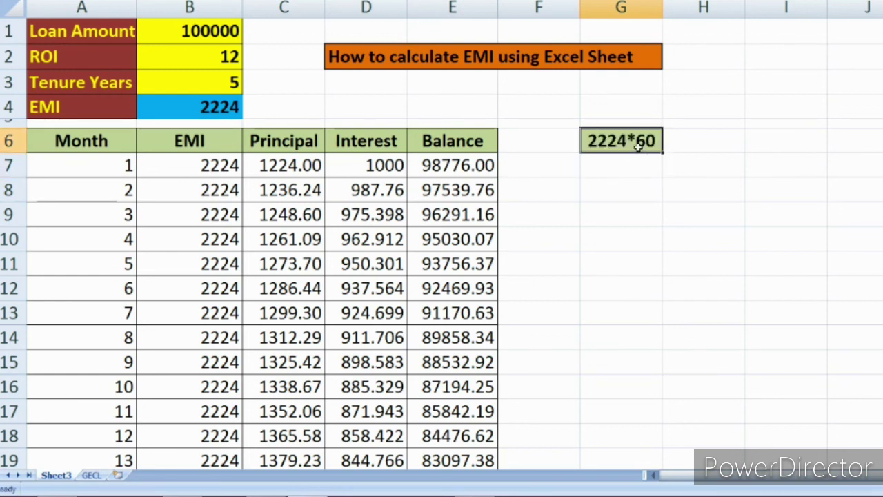
{"action": "key", "text": "Return"}
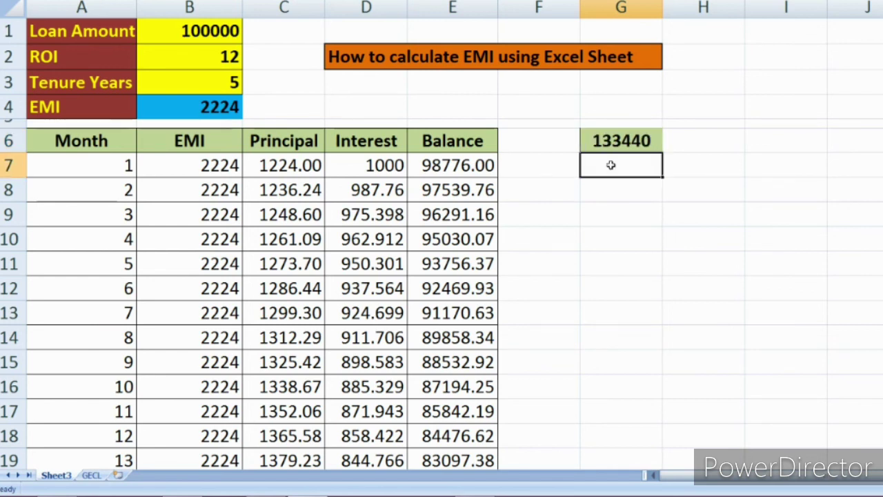
{"action": "left_click", "coordinate": [672, 229]}
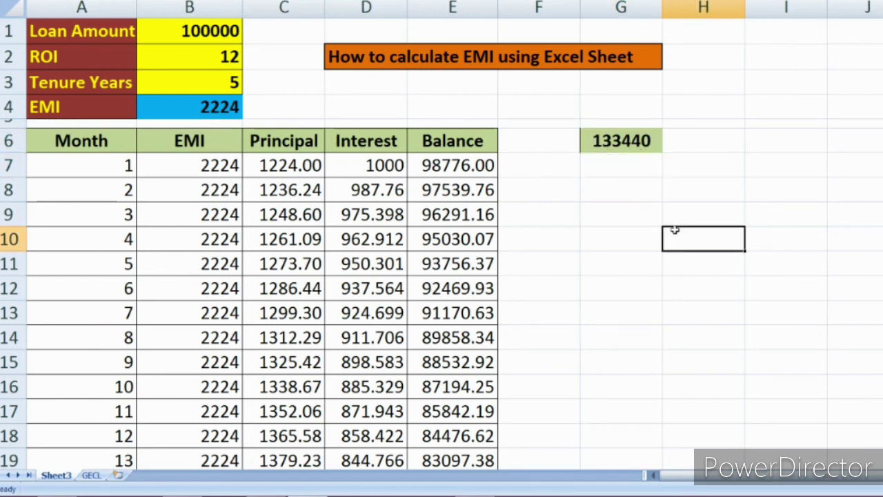
Break down the total repayment beside it, entering the principal 100000 in H6 and the interest 33440 in H7
{"action": "left_click", "coordinate": [610, 141]}
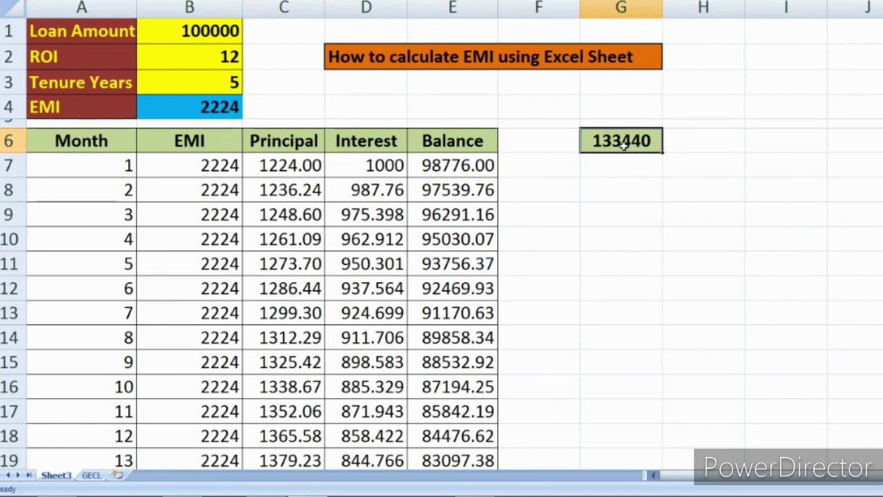
{"action": "left_click", "coordinate": [684, 144]}
{"action": "type", "text": "100000"}
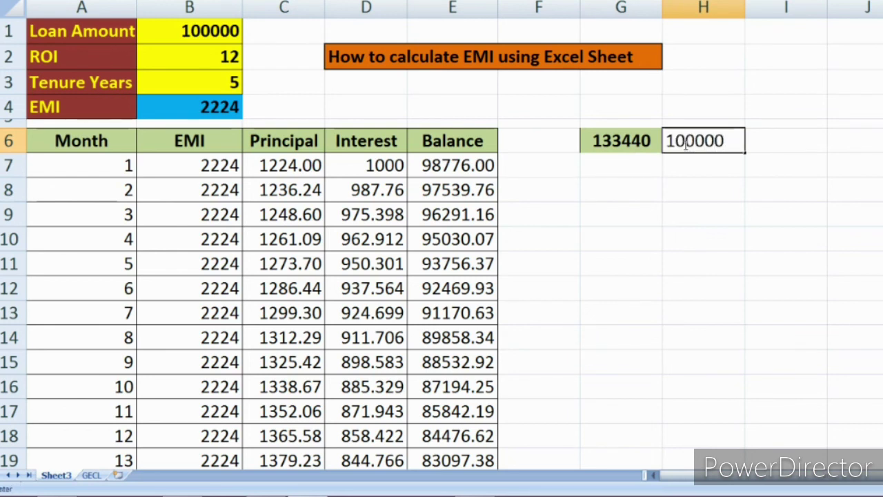
{"action": "key", "text": "Return"}
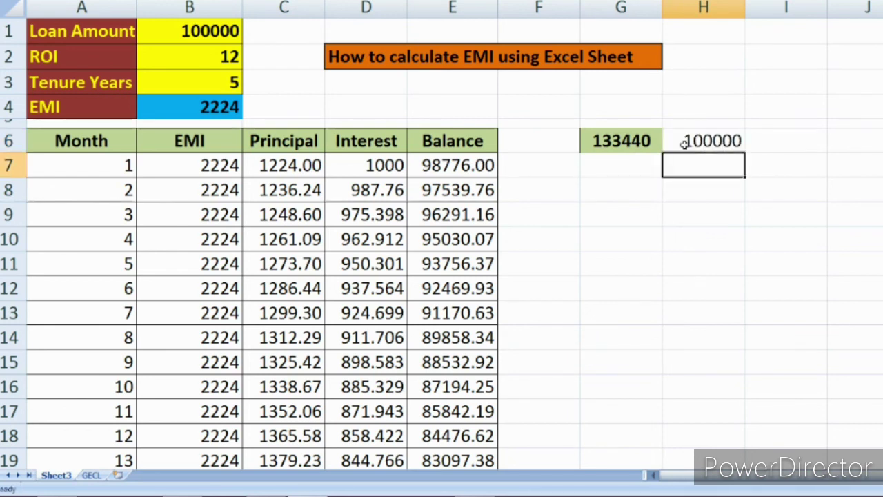
{"action": "type", "text": "33440"}
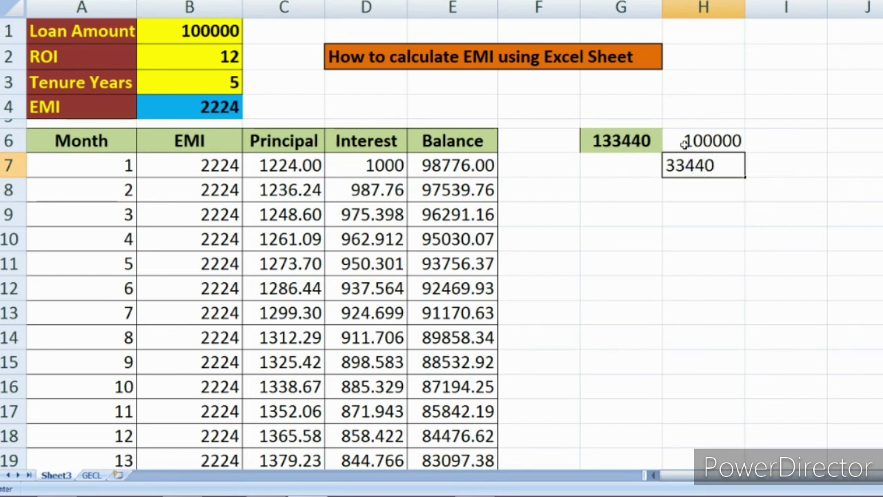
{"action": "left_click", "coordinate": [714, 210]}
{"action": "left_click", "coordinate": [718, 170]}
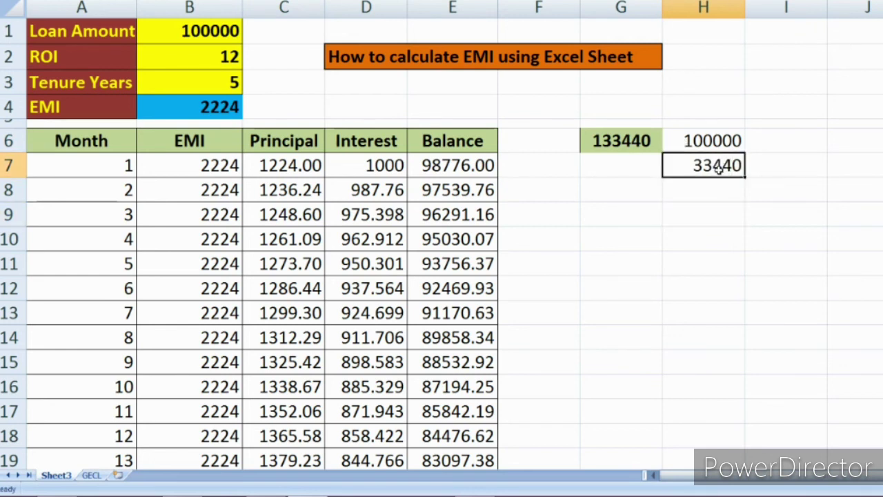